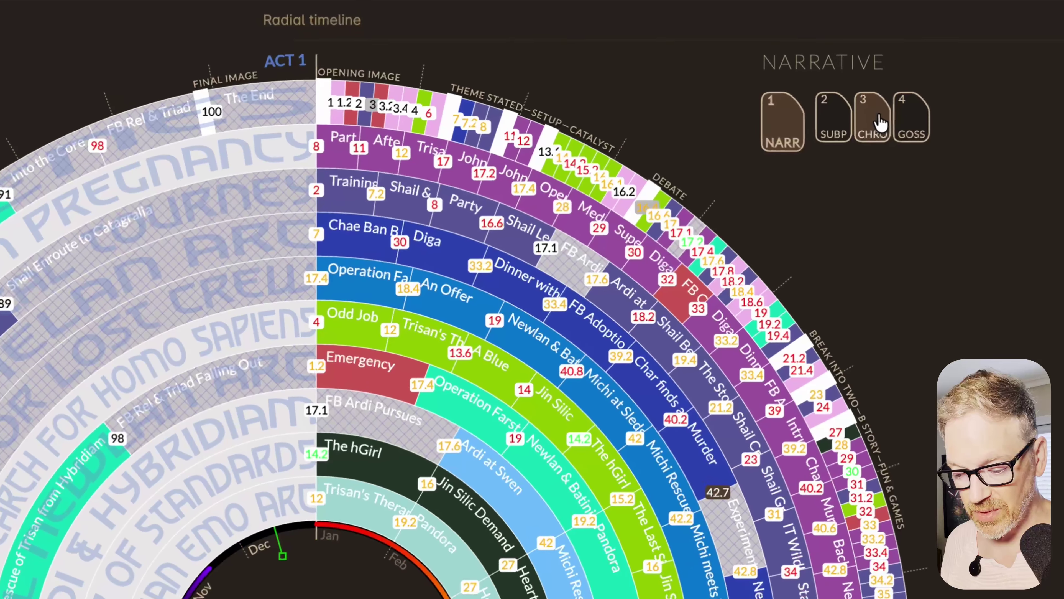
Step: Switch the radial timeline to Chronologue mode and open the 42.7 Experiment Entiat scene note
{"action": "left_click", "coordinate": [726, 134]}
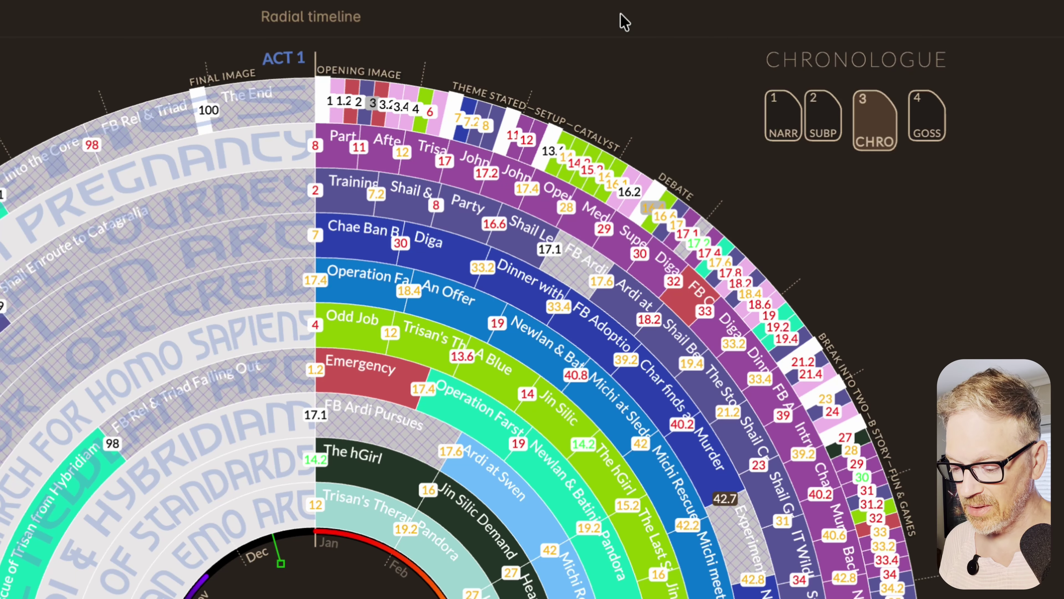
{"action": "key", "text": "3"}
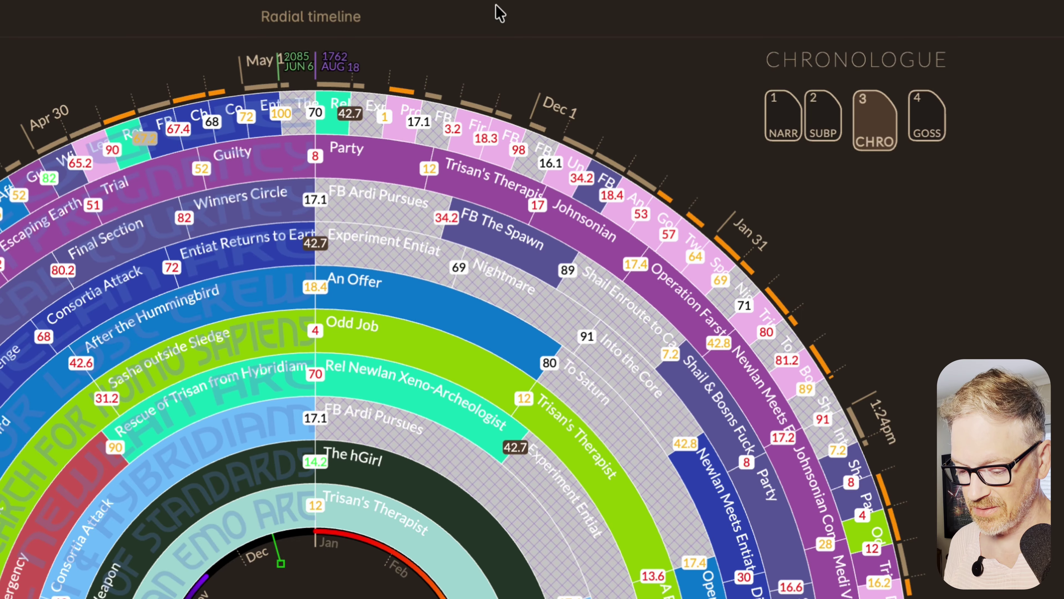
{"action": "left_click", "coordinate": [378, 105]}
Step: Review the When and Duration metadata of the 42.7 Experiment Entiat scene and set its Duration to ongoing
{"action": "left_click_drag", "start_coordinate": [325, 199], "coordinate": [151, 198]}
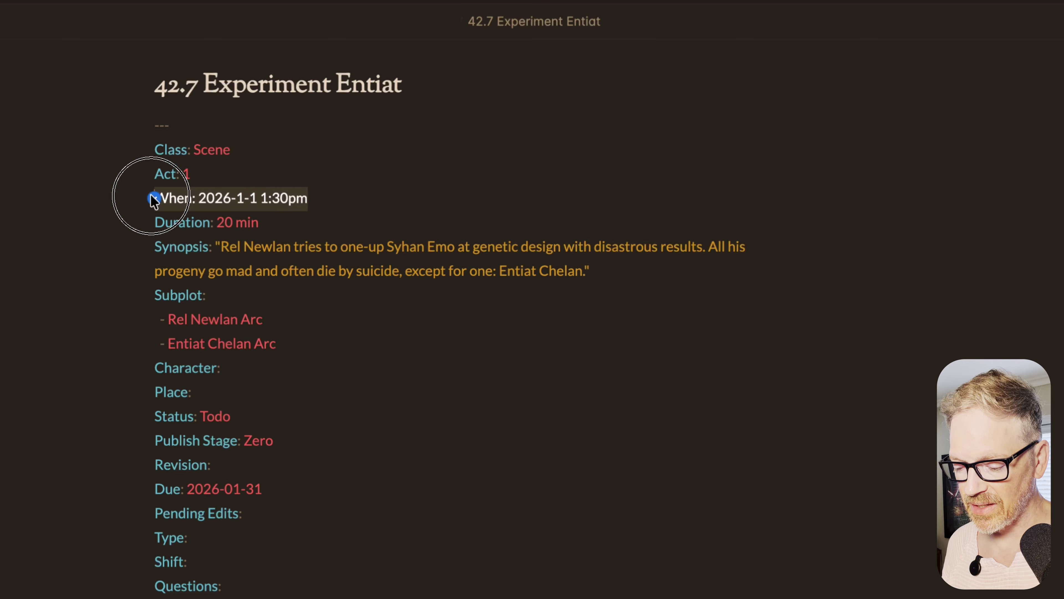
{"action": "left_click_drag", "start_coordinate": [253, 223], "coordinate": [153, 218]}
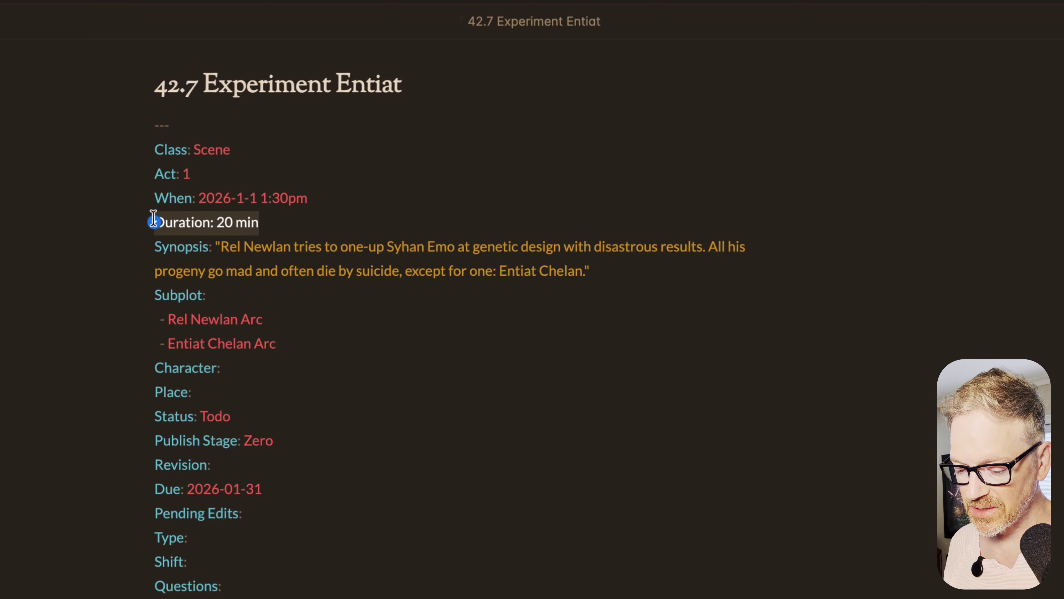
{"action": "left_click", "coordinate": [315, 197]}
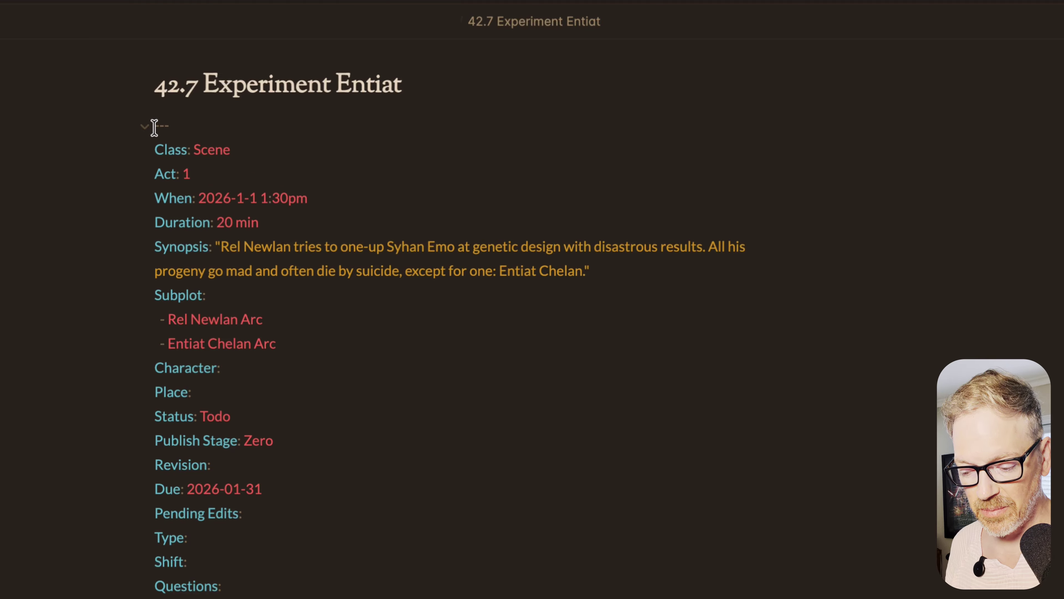
{"action": "left_click_drag", "start_coordinate": [152, 126], "coordinate": [358, 579]}
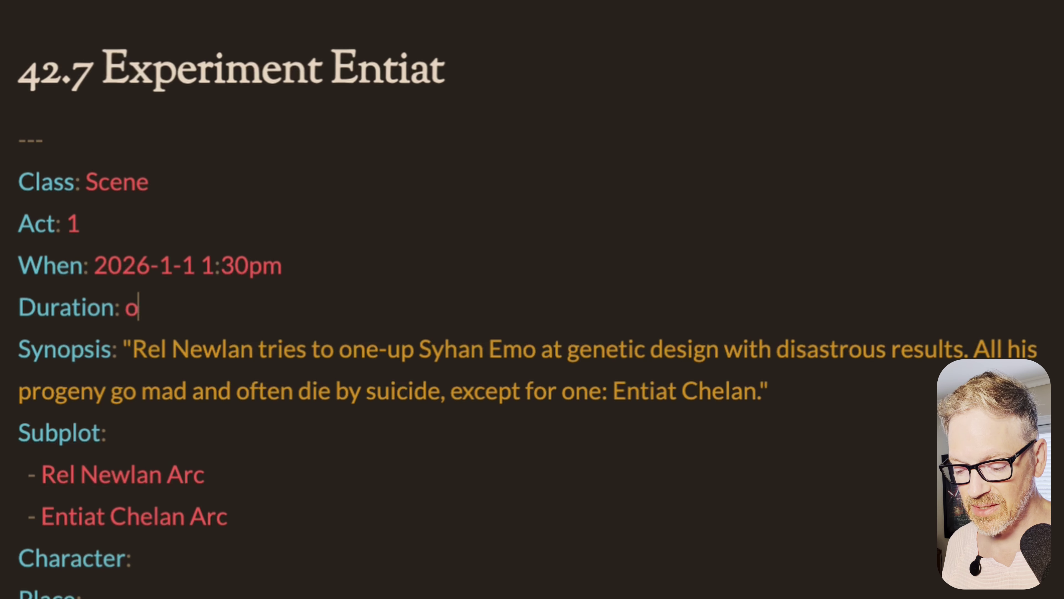
{"action": "type", "text": "ngoing"}
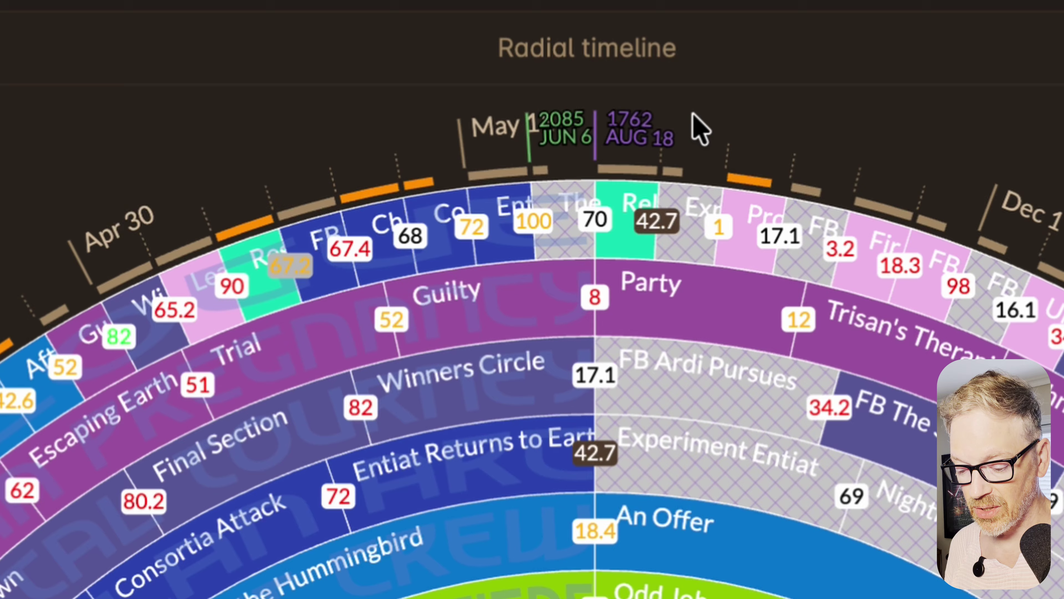
Step: Preview outer-ring scenes such as 70 Rel Newlan Xeno-Archeologist and 3.2 First day Uni to compare their dates and durations
{"action": "left_click", "coordinate": [690, 175]}
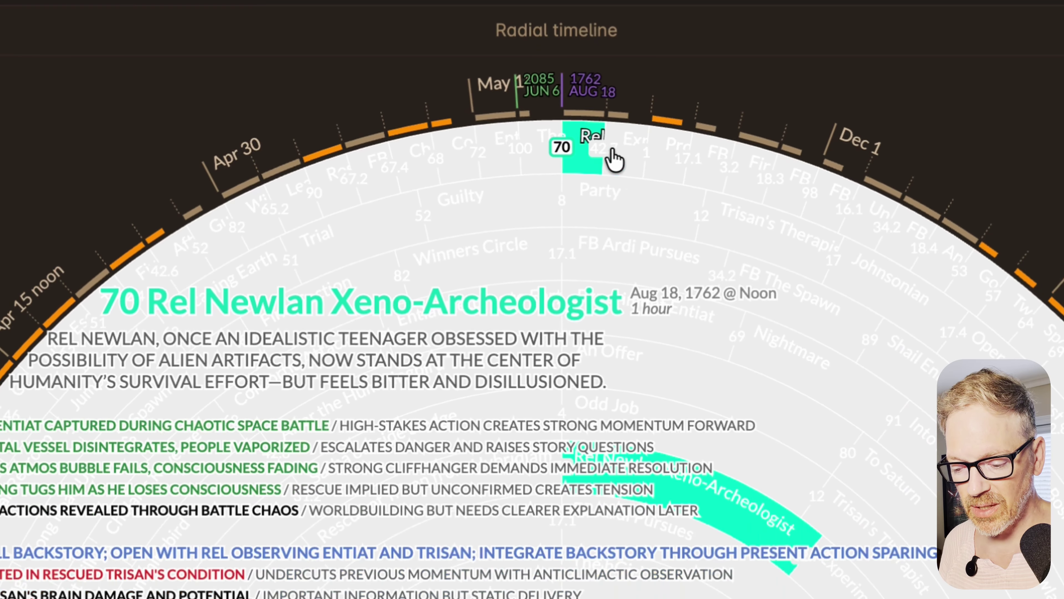
{"action": "mouse_move", "coordinate": [640, 159]}
{"action": "mouse_move", "coordinate": [675, 170]}
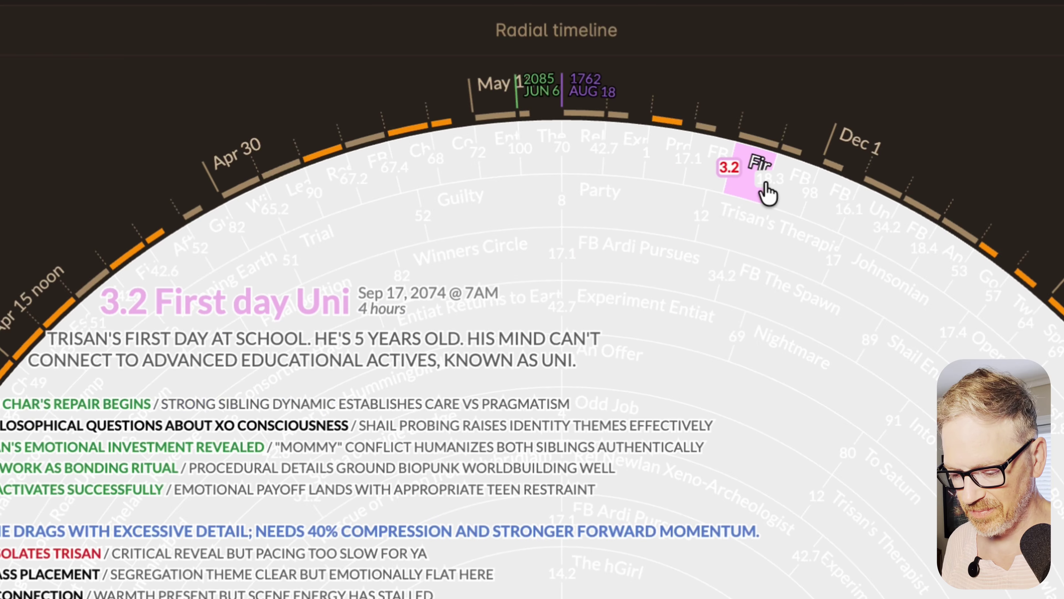
{"action": "mouse_move", "coordinate": [810, 200]}
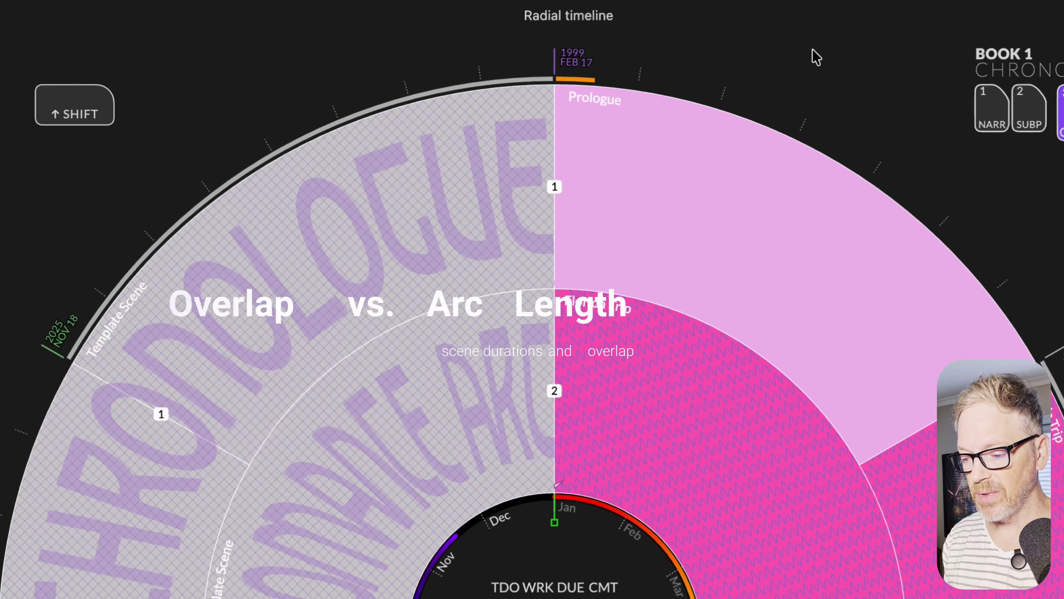
Step: Preview Jane Falls Ill, Evening Conversations, Wickham's Story and Lydia's Elopement on the Pride & Prejudice timeline to examine their subplot colors
{"action": "mouse_move", "coordinate": [606, 149]}
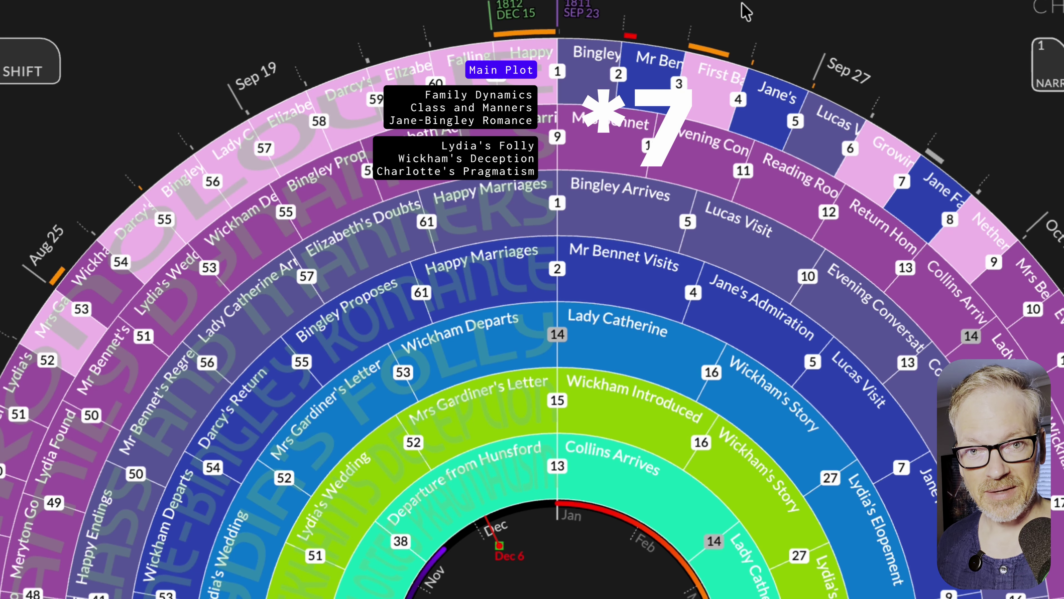
{"action": "mouse_move", "coordinate": [704, 101]}
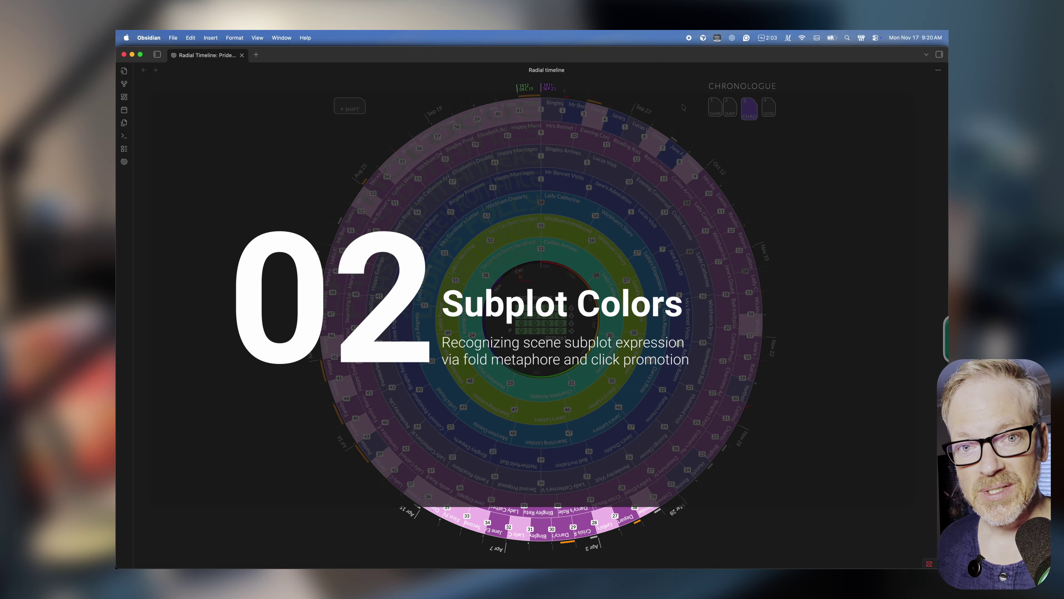
{"action": "mouse_move", "coordinate": [672, 158]}
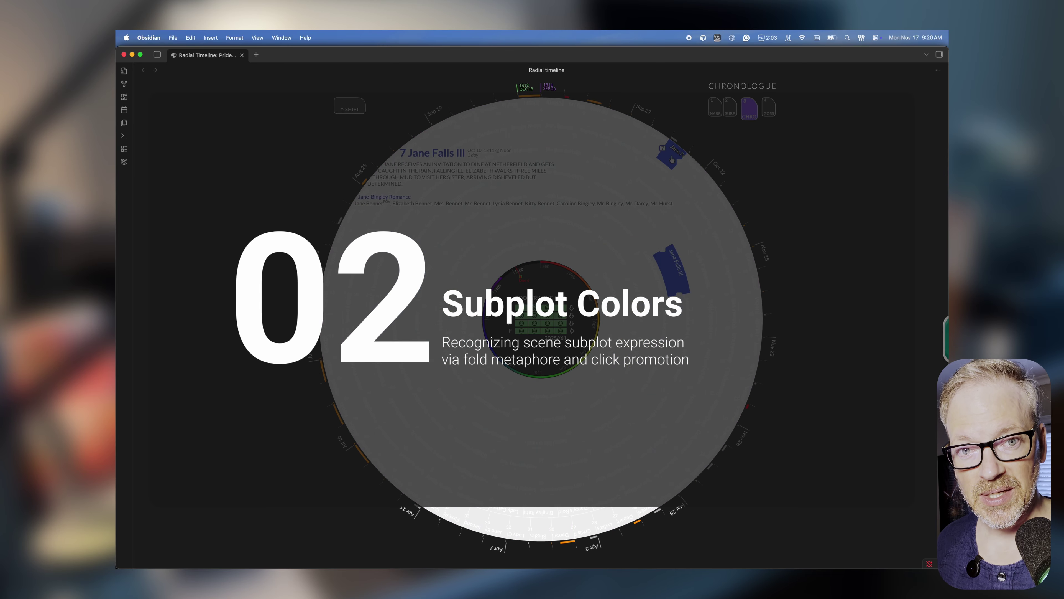
{"action": "mouse_move", "coordinate": [719, 204]}
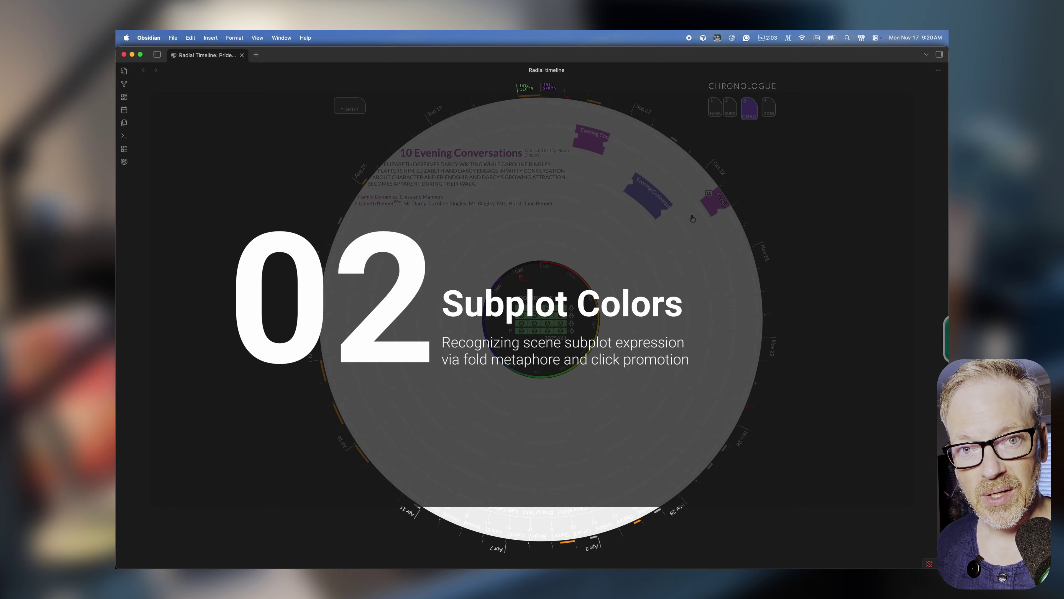
{"action": "mouse_move", "coordinate": [612, 264]}
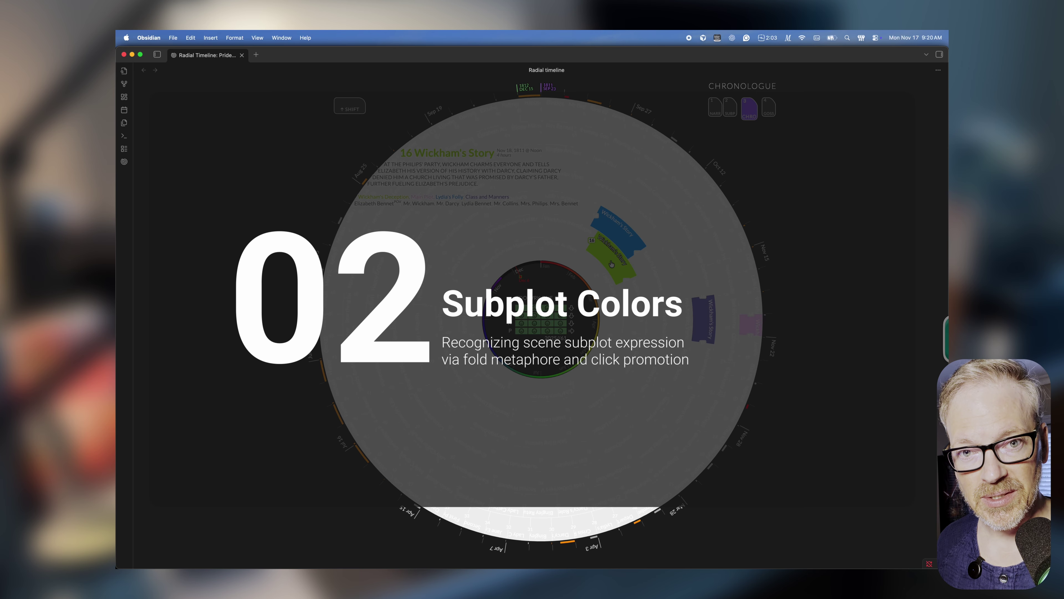
{"action": "mouse_move", "coordinate": [627, 302]}
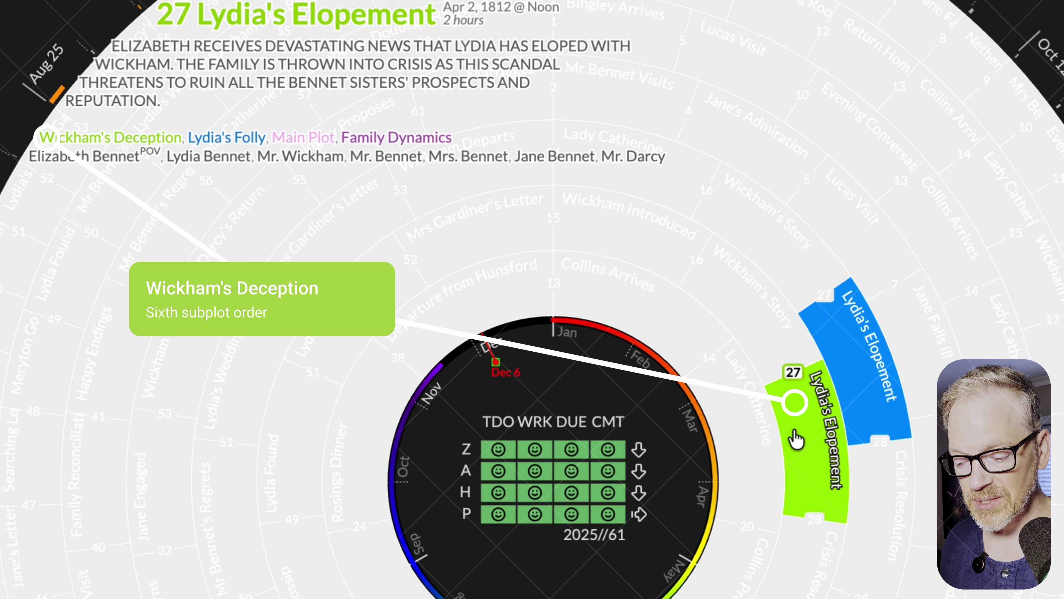
{"action": "mouse_move", "coordinate": [865, 376]}
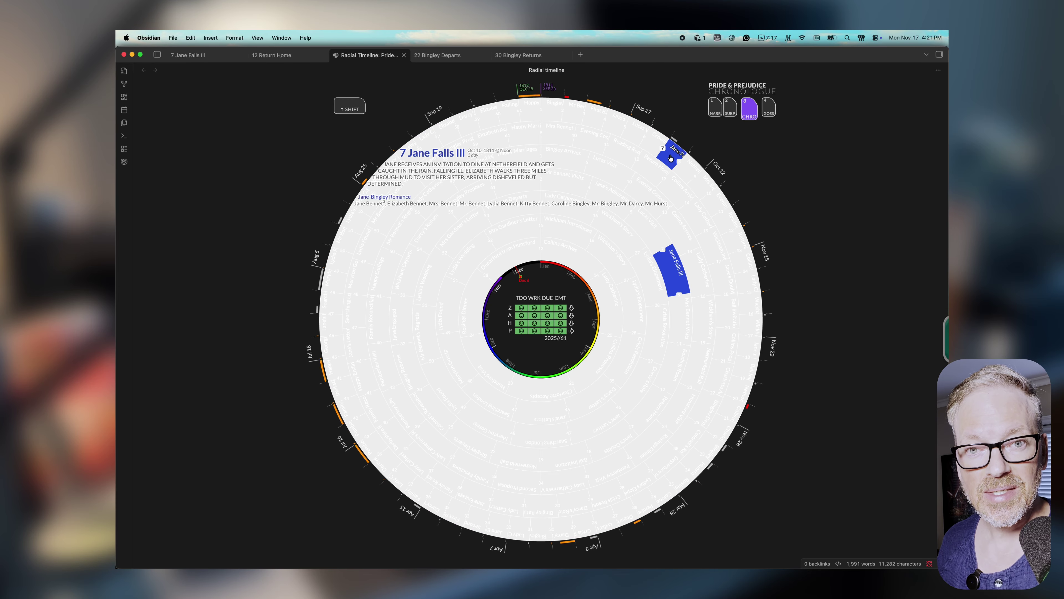
Step: Open the 7 Jane Falls Ill scene note from the outer ring and return to the radial timeline
{"action": "left_click", "coordinate": [670, 158], "text": "shift"}
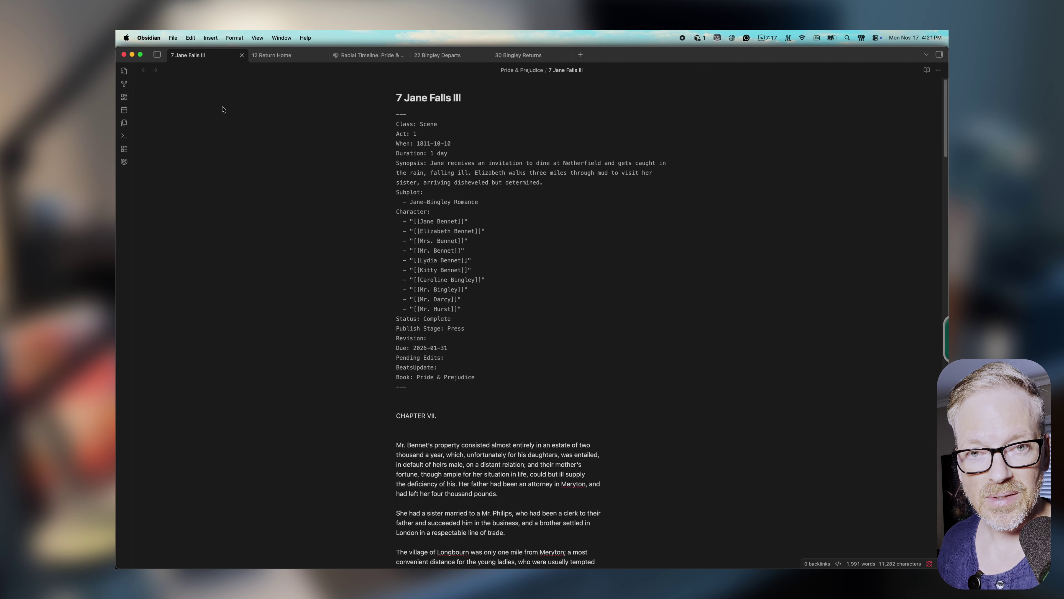
{"action": "left_click", "coordinate": [367, 54]}
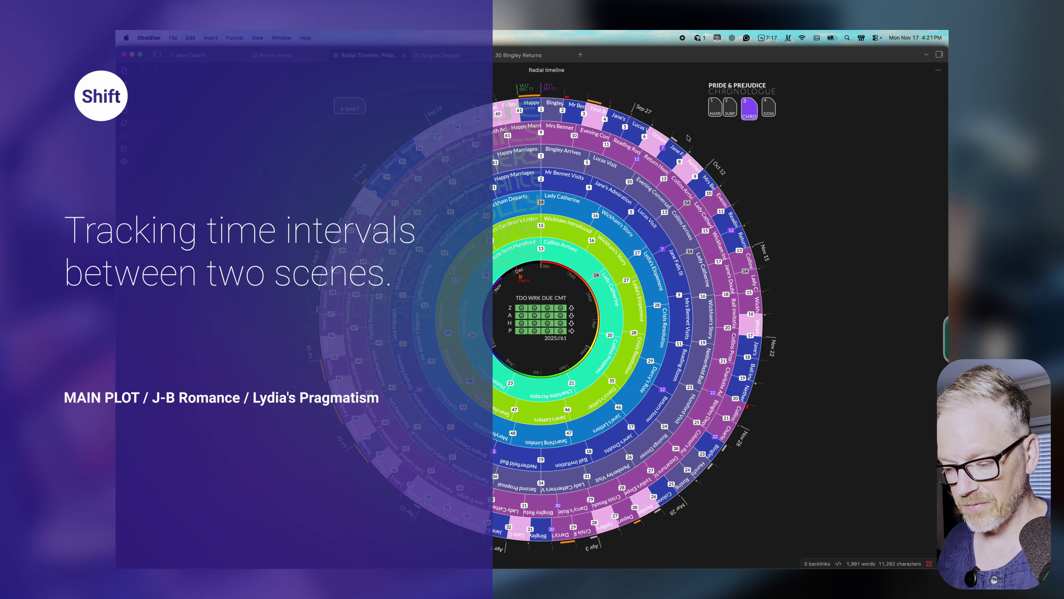
Step: Measure the time interval between scenes 7 Jane Falls Ill and 12 Return Home on the outer ring
{"action": "mouse_move", "coordinate": [669, 164]}
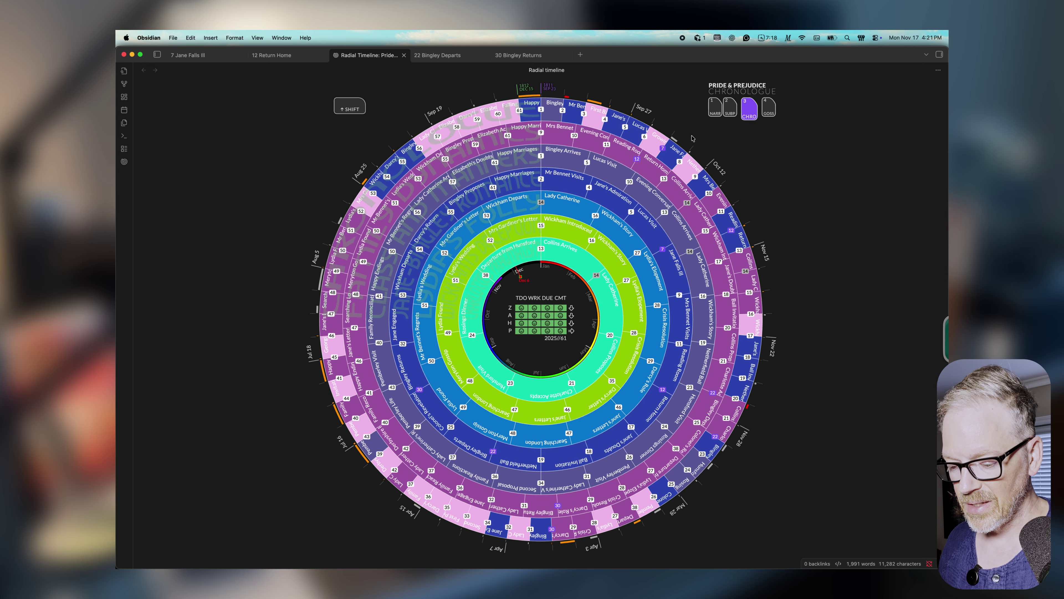
{"action": "key", "text": "shift"}
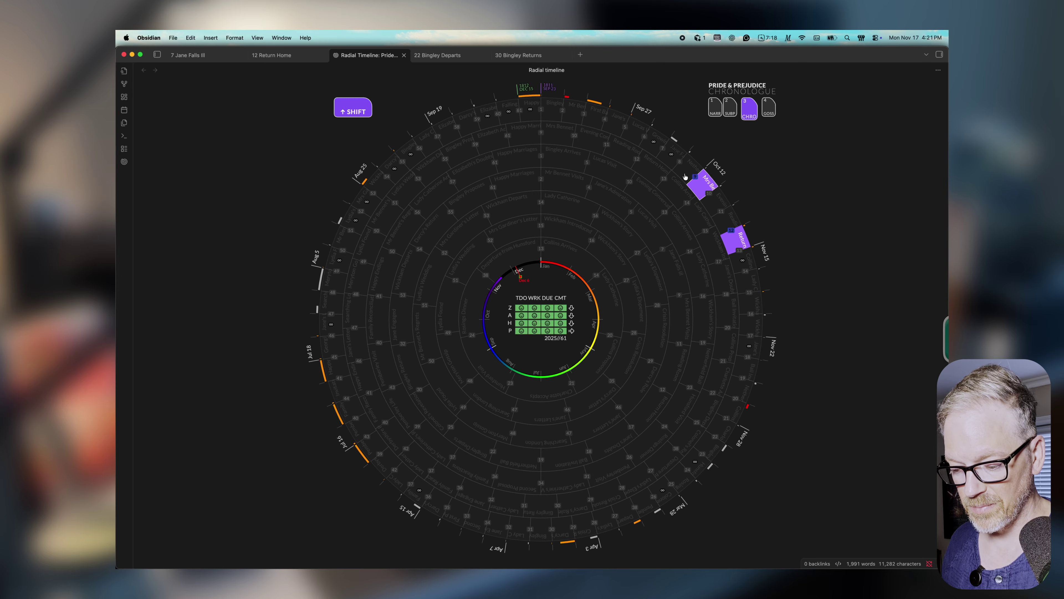
{"action": "left_click", "coordinate": [674, 158]}
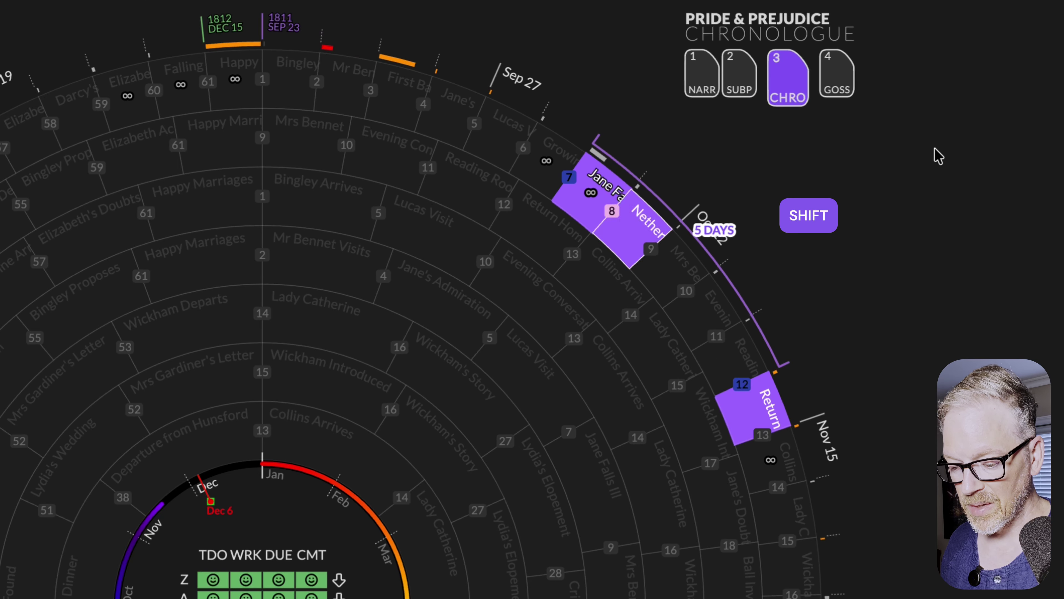
{"action": "key", "text": "shift"}
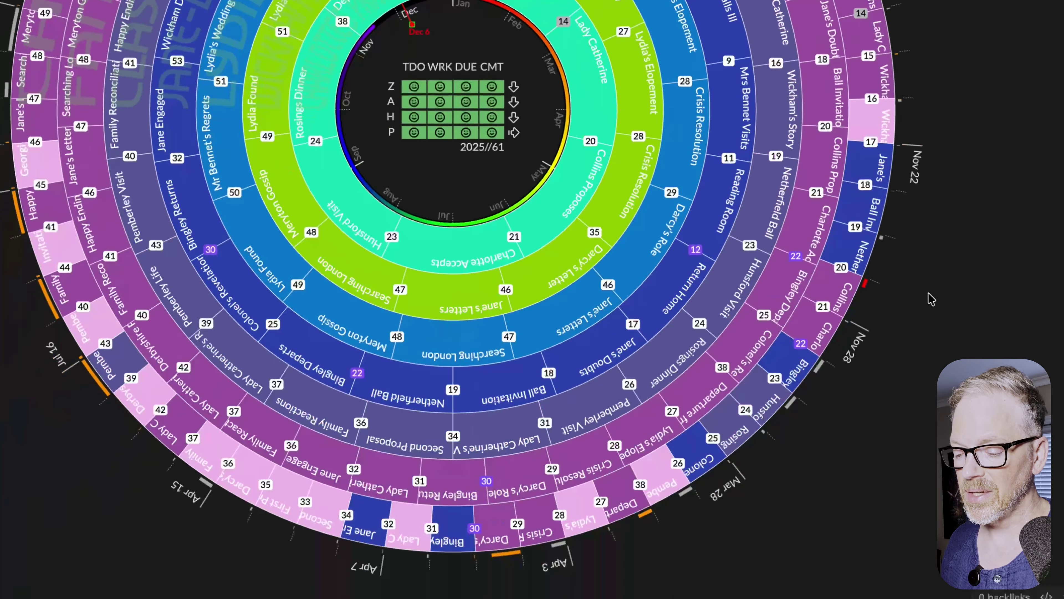
Step: Measure the time interval between scenes 22 Bingley Departs and 30 Bingley Returns on the outer ring
{"action": "mouse_move", "coordinate": [788, 348]}
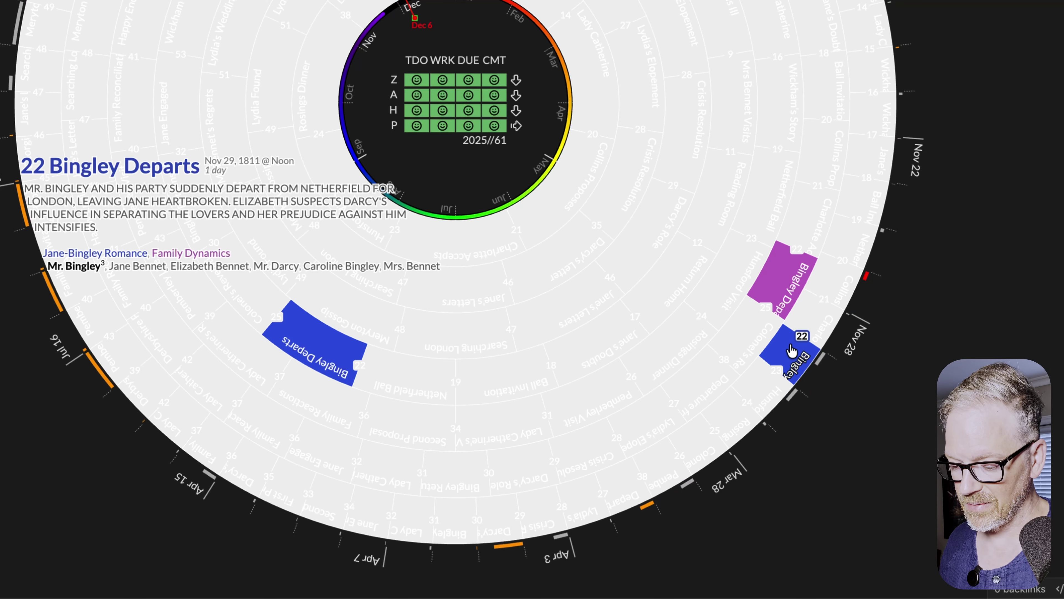
{"action": "key", "text": "shift"}
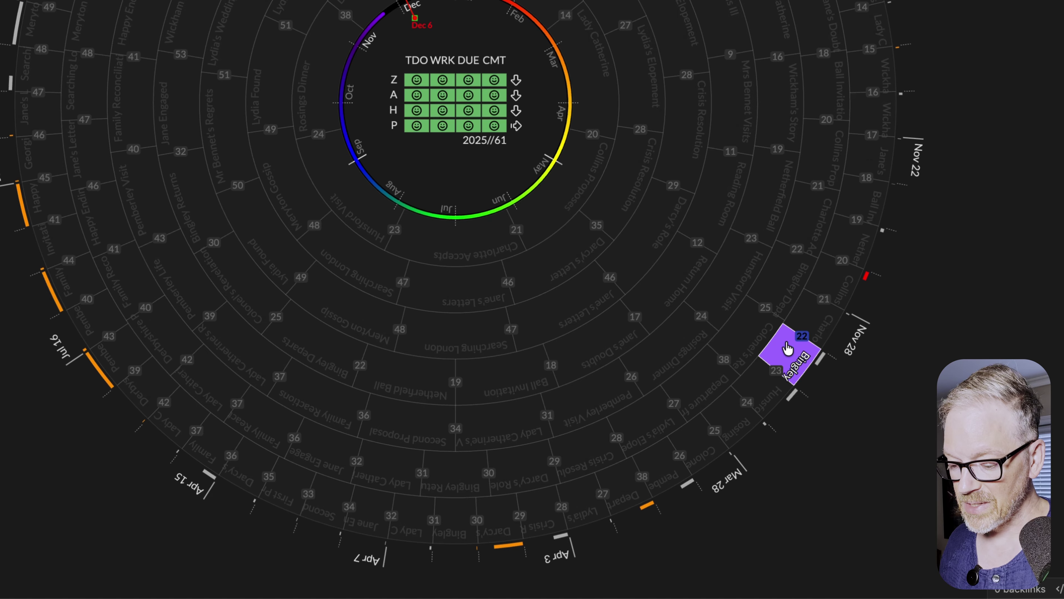
{"action": "left_click_drag", "start_coordinate": [788, 348], "coordinate": [463, 522]}
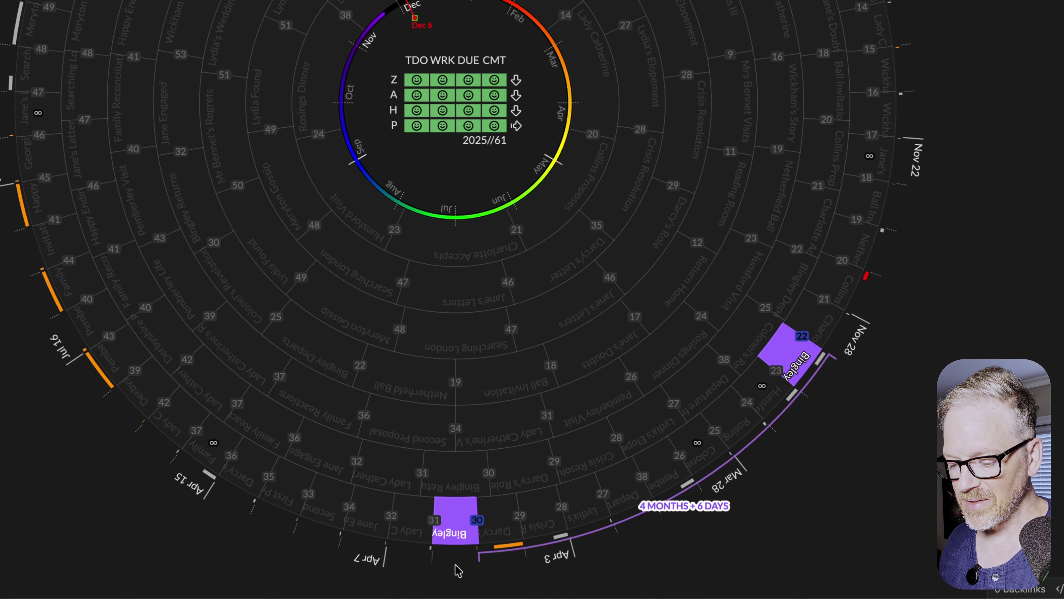
{"action": "key", "text": "shift"}
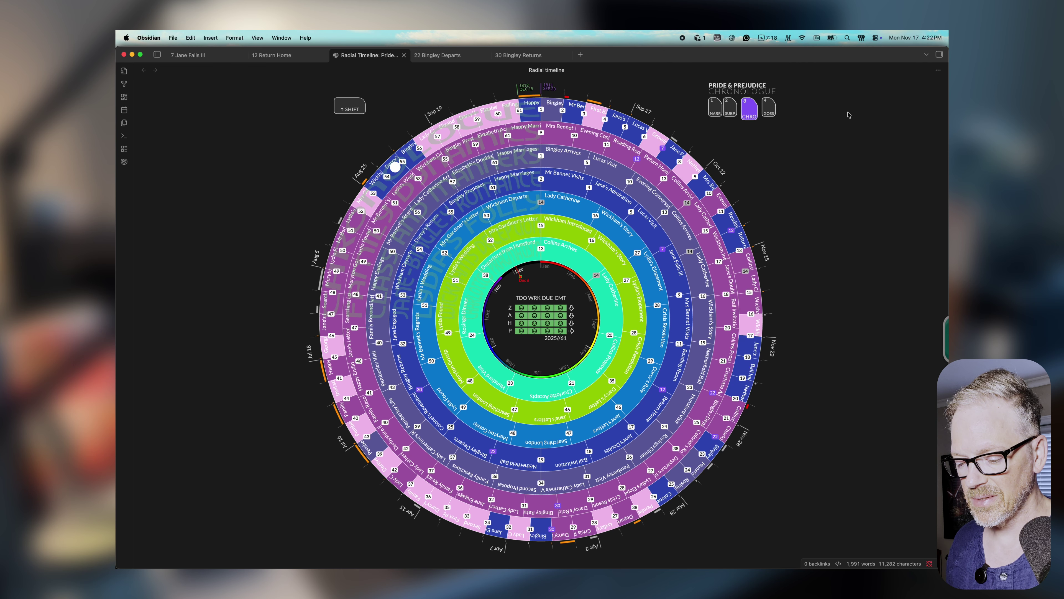
Step: Open the 6 Growing Attraction and 13 Collins Arrives scene notes, returning to the radial timeline after each
{"action": "left_click", "coordinate": [658, 139]}
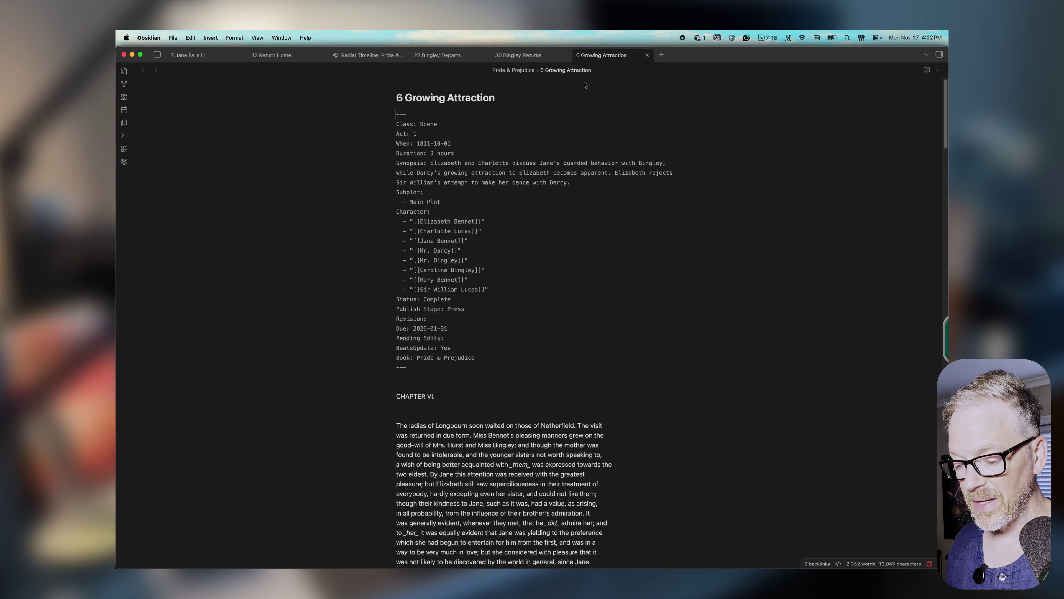
{"action": "left_click", "coordinate": [371, 55]}
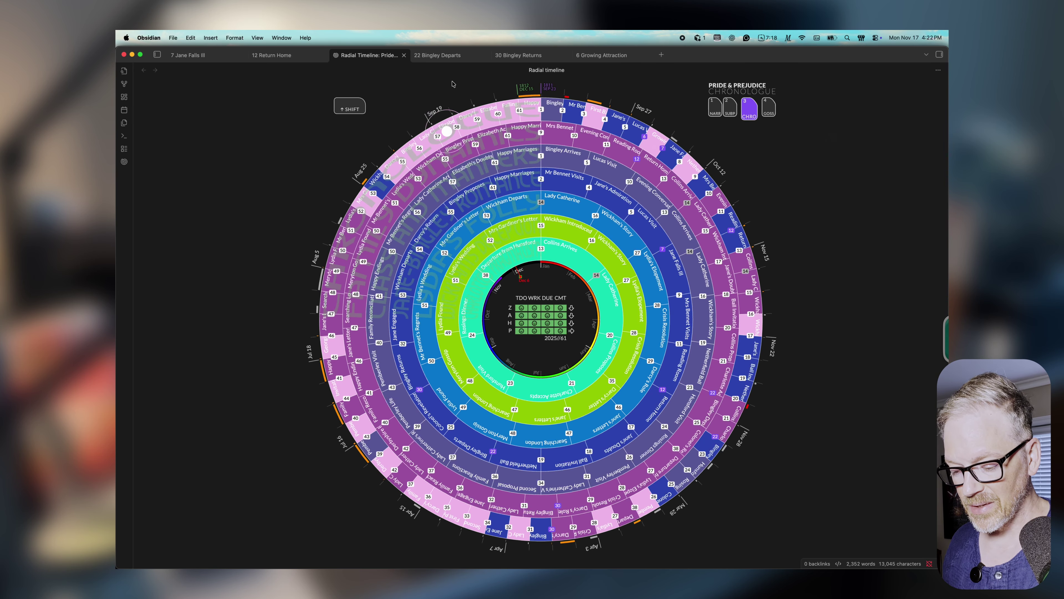
{"action": "left_click", "coordinate": [561, 257]}
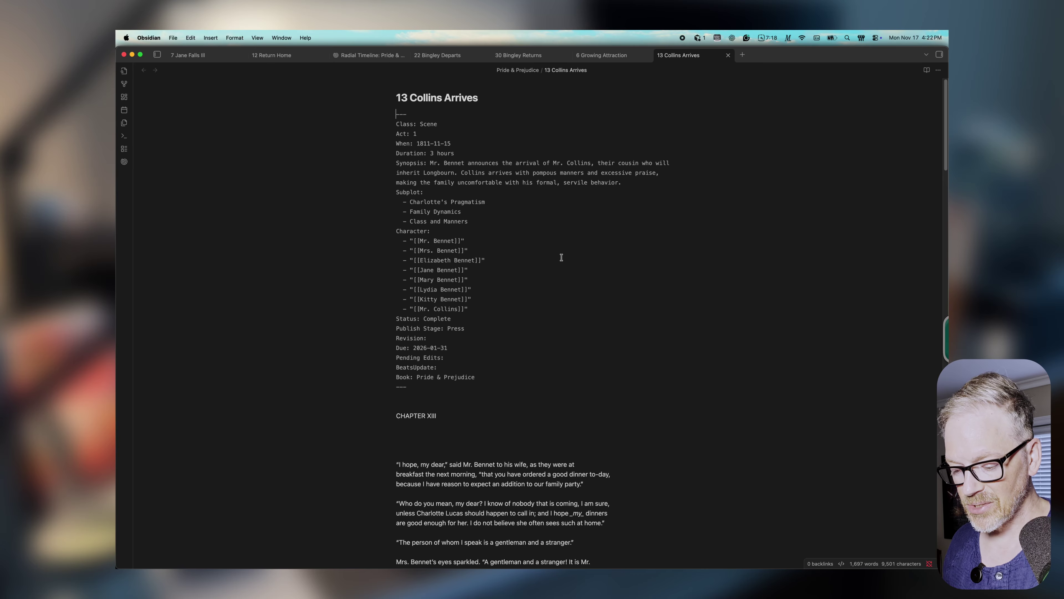
{"action": "left_click", "coordinate": [369, 58]}
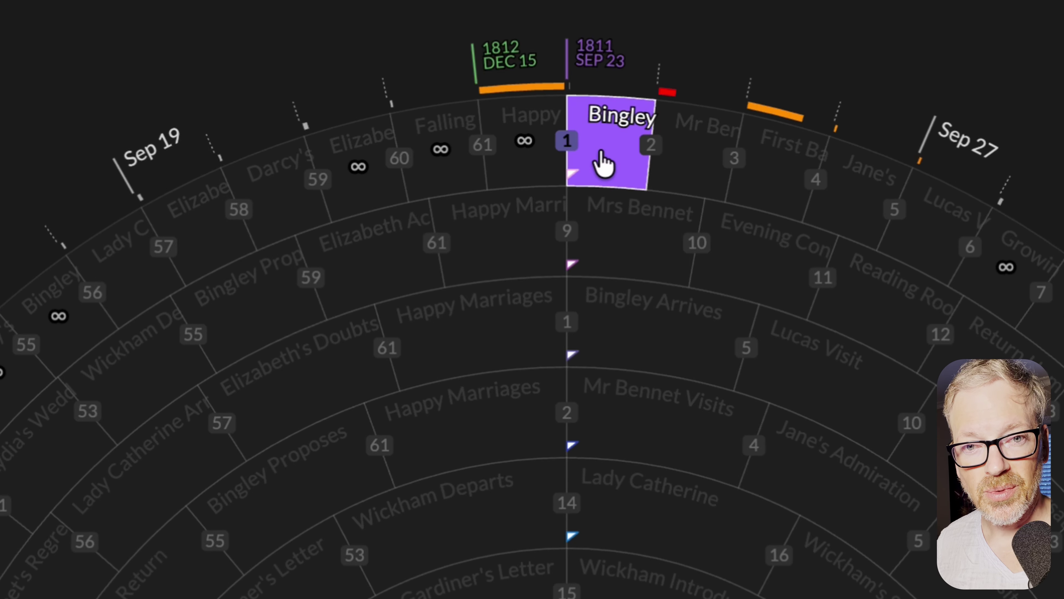
Step: Select the 1 Bingley Arrives scene in the outer ring and promote the Charlotte's Pragmatism subplot color to that ring
{"action": "left_click", "coordinate": [601, 152]}
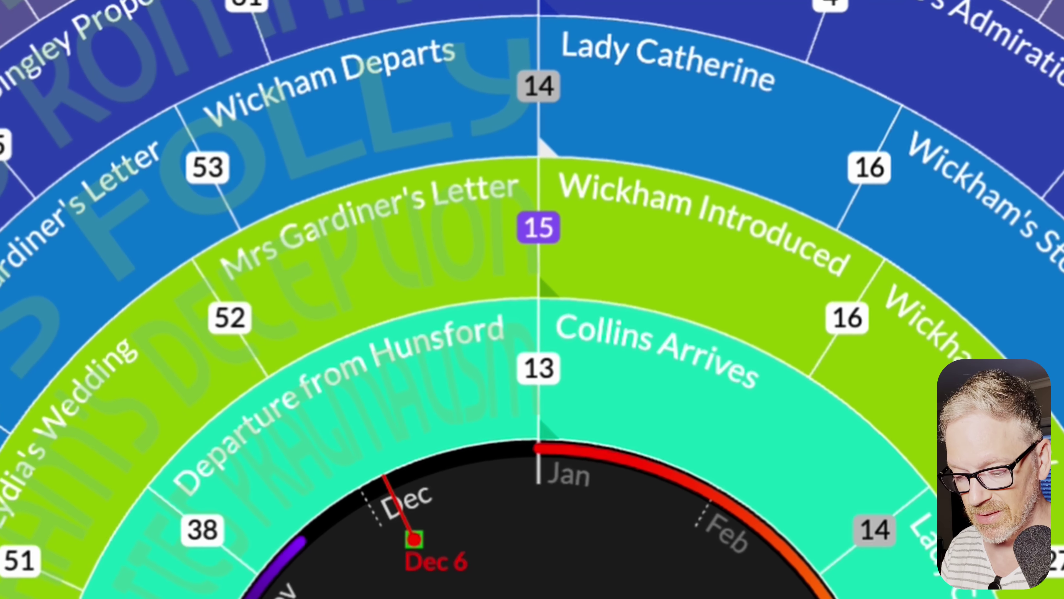
{"action": "left_click", "coordinate": [553, 372]}
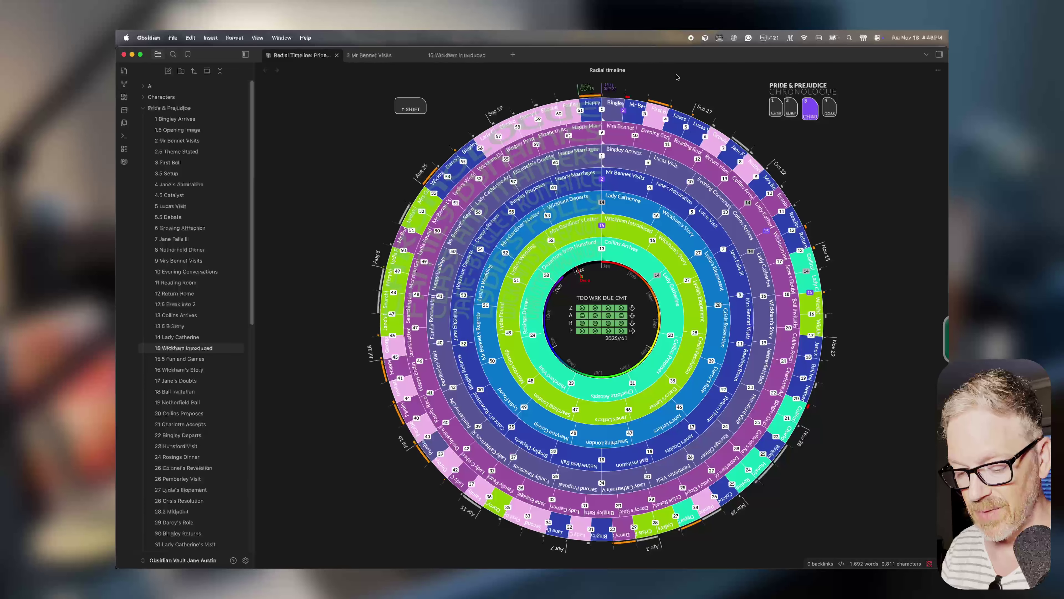
Step: Open the 1 Bingley Arrives scene note from the outer ring and return to the radial timeline
{"action": "key", "text": "shift"}
{"action": "left_click", "coordinate": [616, 159]}
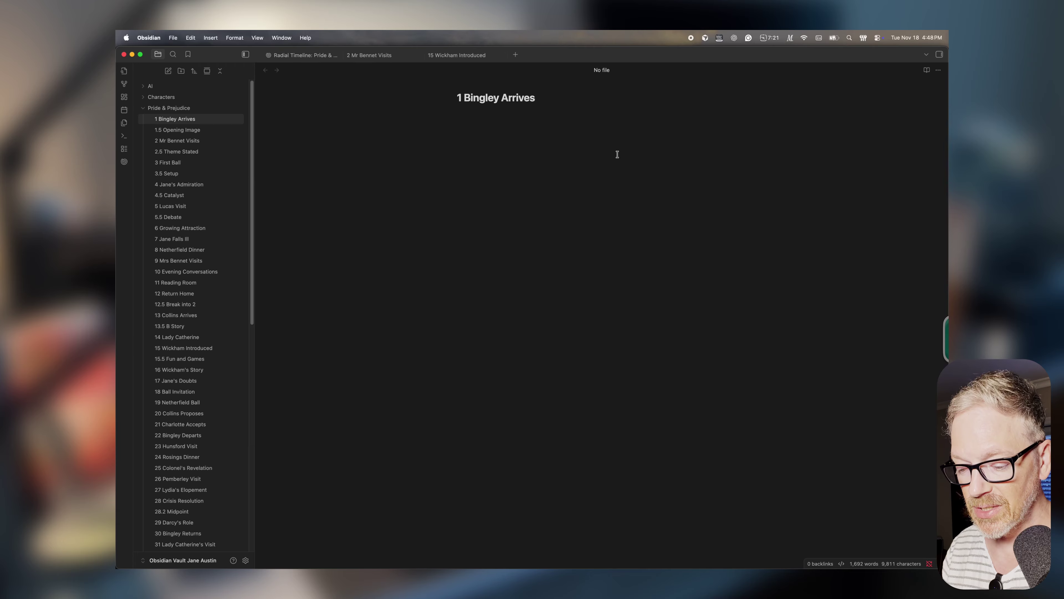
{"action": "left_click", "coordinate": [306, 55]}
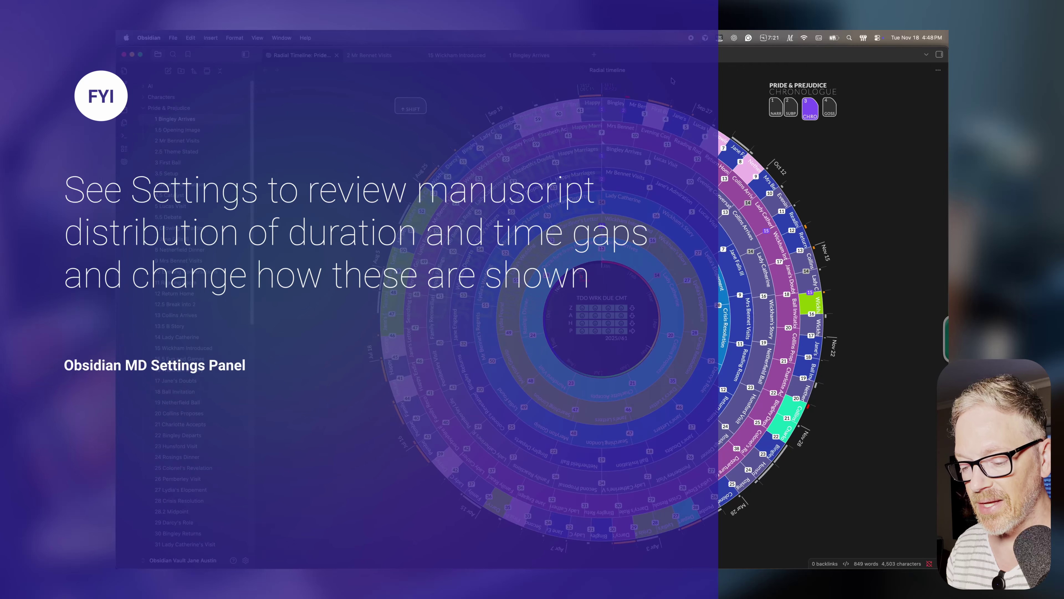
Step: Set the Chronologue duration arc cap to Longest observed duration (auto) in the Radial timeline plugin settings
{"action": "key", "text": "shift"}
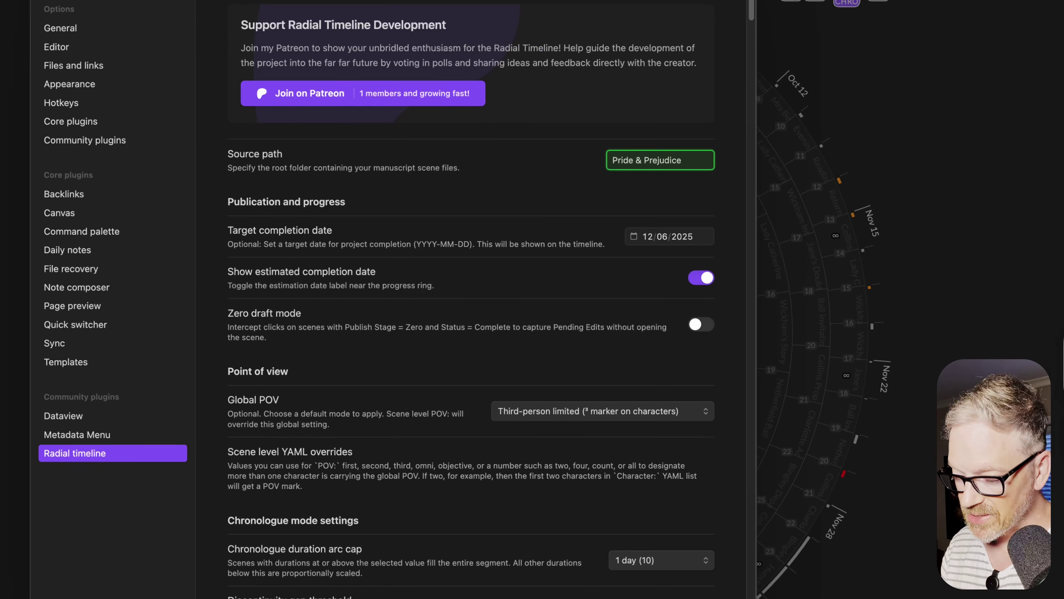
{"action": "scroll", "coordinate": [450, 491], "scroll_direction": "down", "scroll_amount": 5}
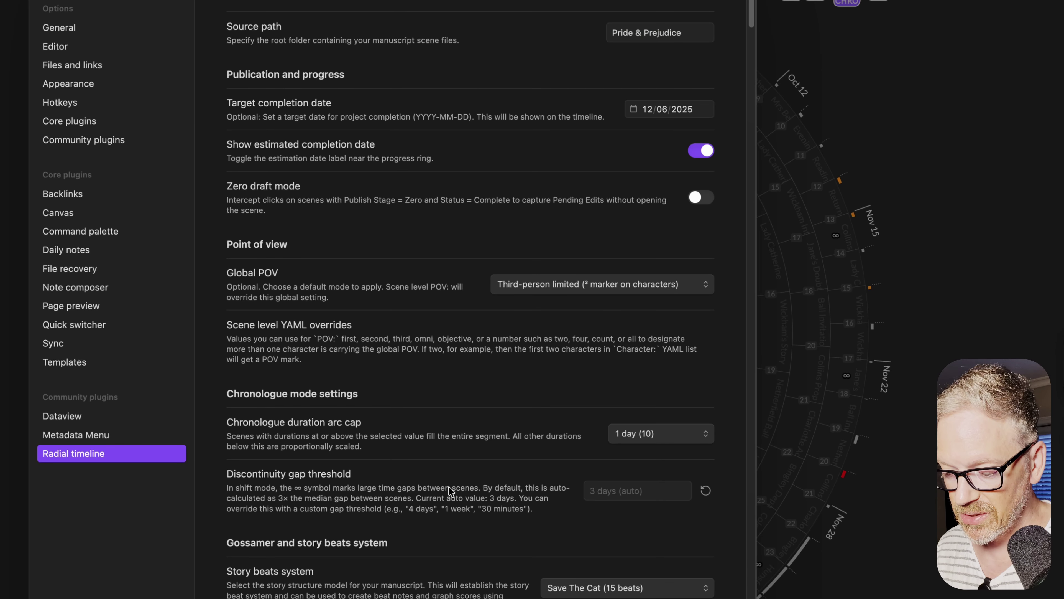
{"action": "scroll", "coordinate": [450, 490], "scroll_direction": "down", "scroll_amount": 2}
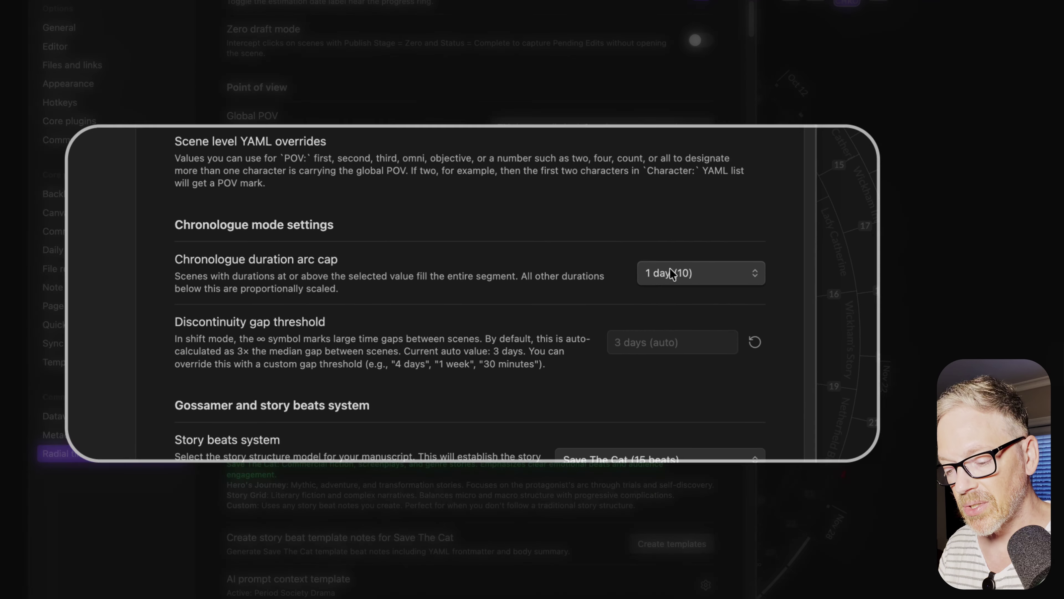
{"action": "left_click", "coordinate": [636, 277]}
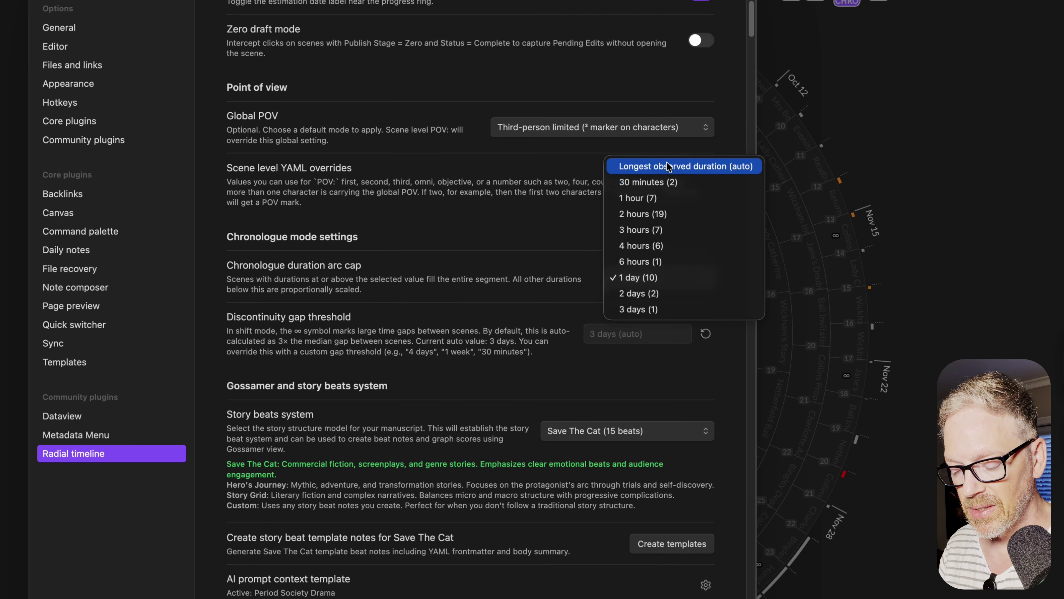
{"action": "left_click", "coordinate": [668, 167]}
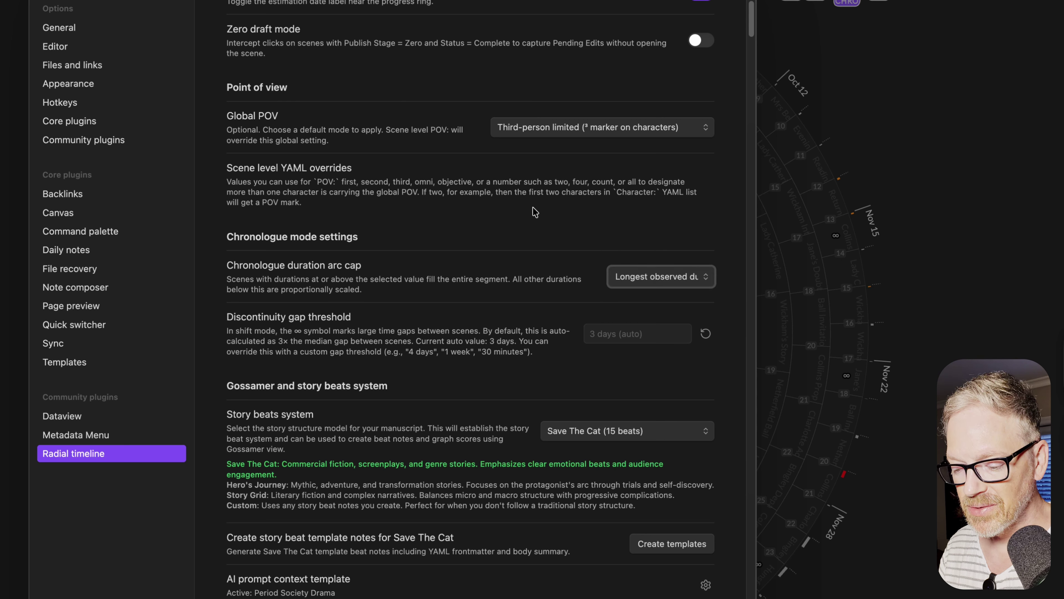
Step: Try 4 hours and 2 hours as the Chronologue duration arc cap
{"action": "left_click", "coordinate": [665, 276]}
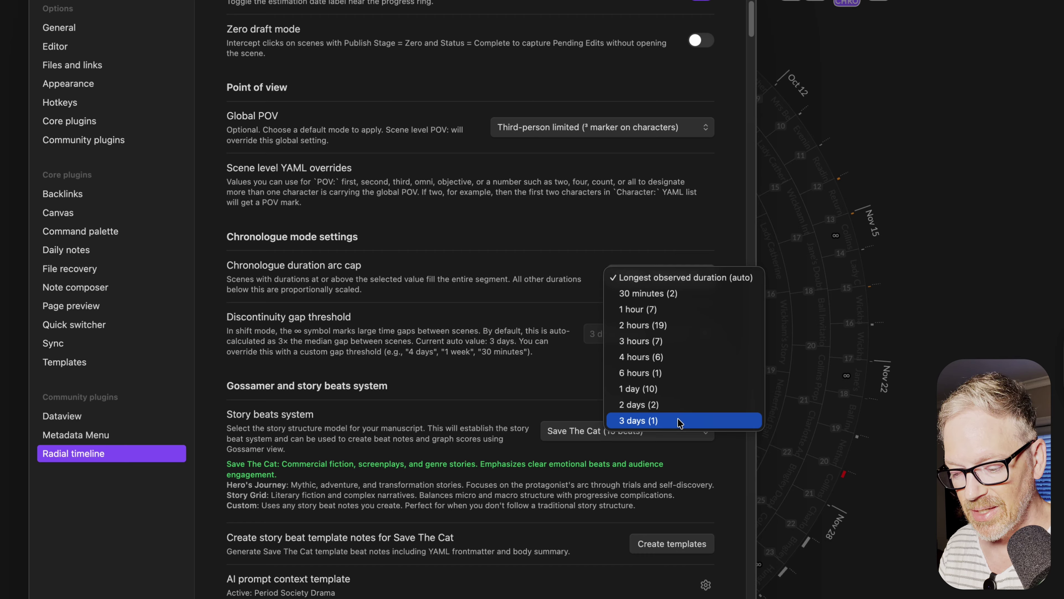
{"action": "left_click", "coordinate": [680, 357]}
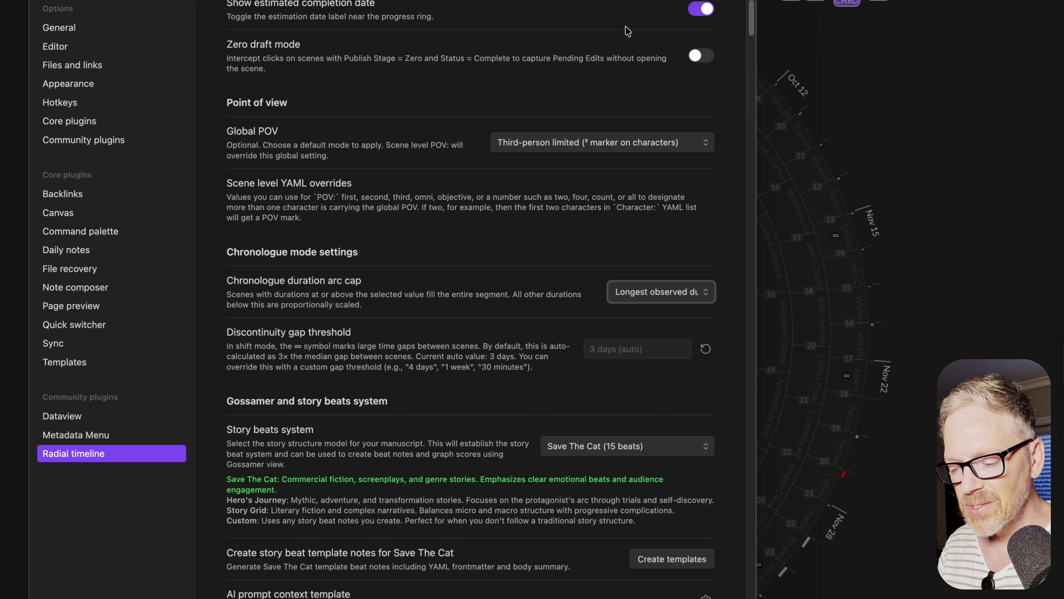
{"action": "left_click", "coordinate": [740, 2]}
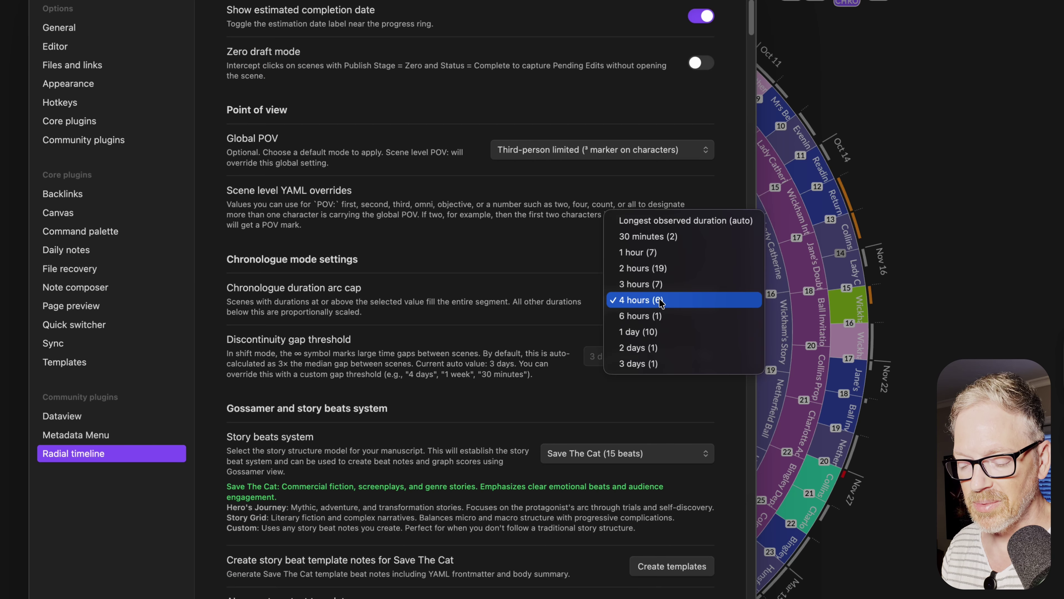
{"action": "left_click", "coordinate": [673, 269]}
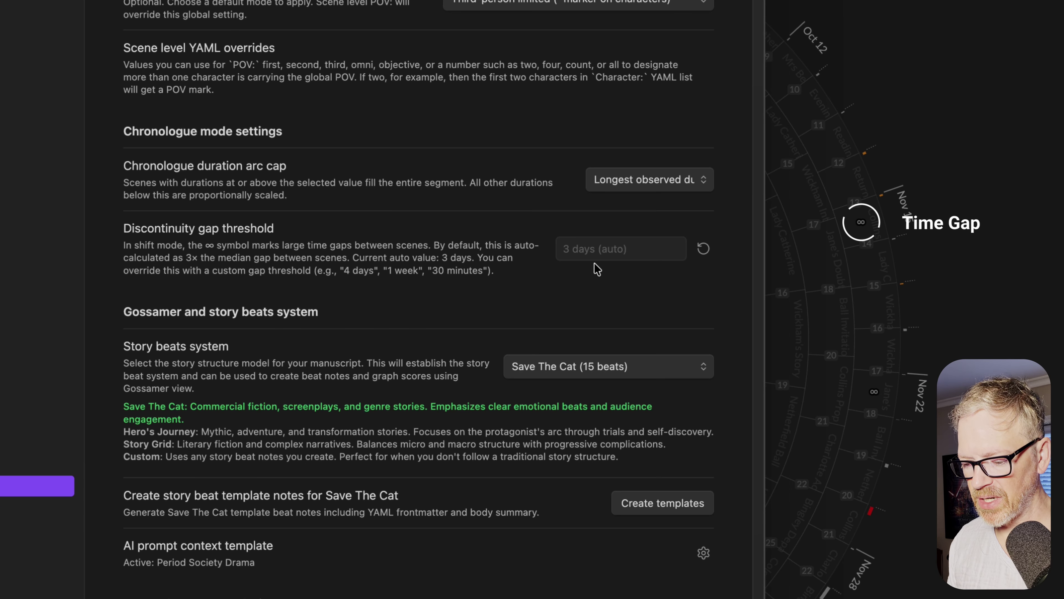
Step: Override the discontinuity gap threshold with 1 DAY
{"action": "left_click", "coordinate": [579, 249]}
{"action": "type", "text": "1 DAY"}
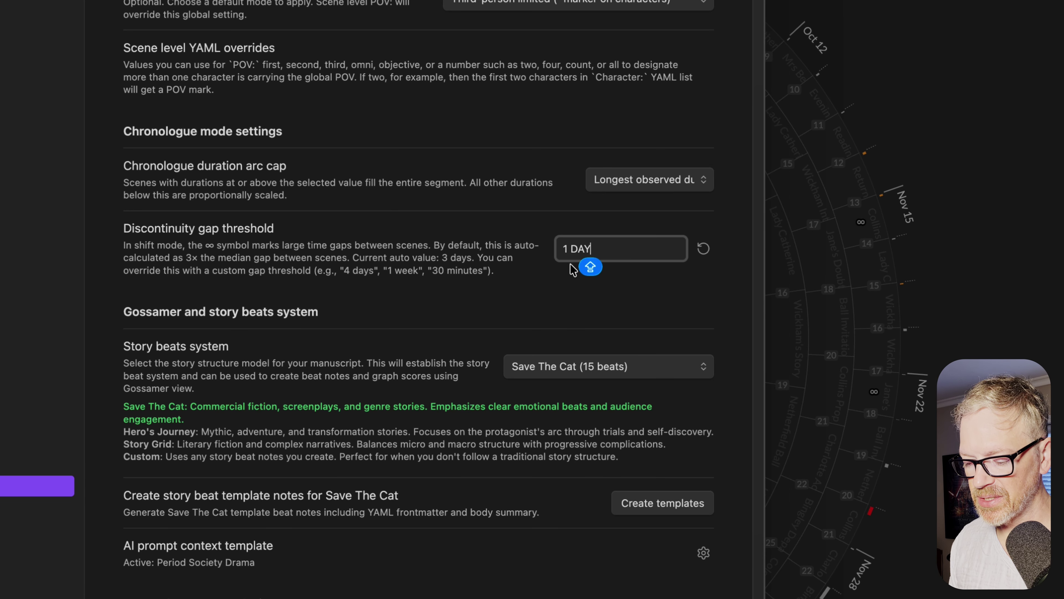
{"action": "left_click", "coordinate": [554, 287]}
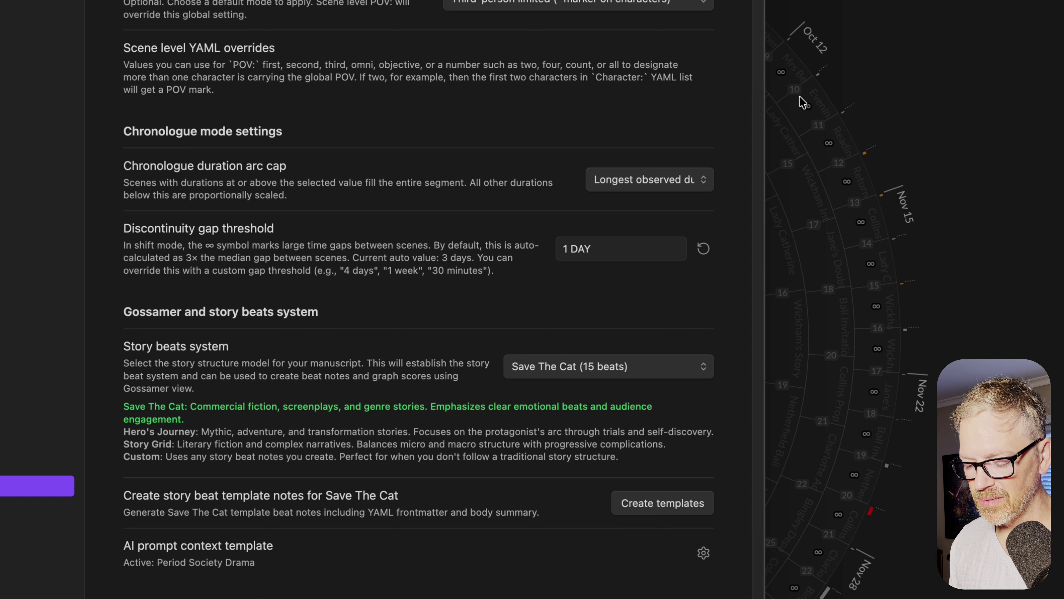
Step: Change the discontinuity gap threshold to 2 DAY and reset it to the automatic value
{"action": "left_click", "coordinate": [568, 251]}
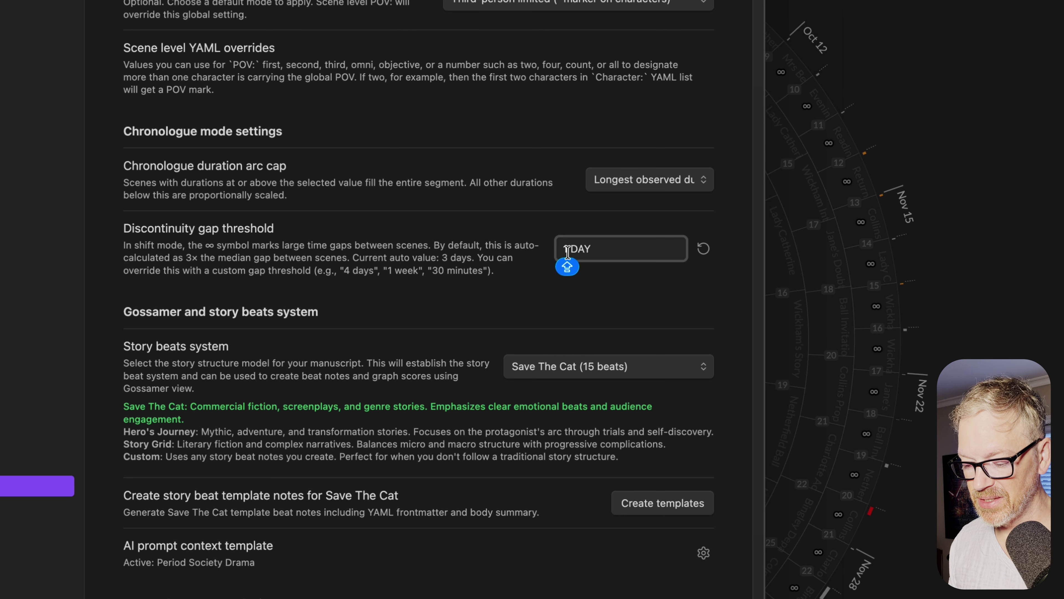
{"action": "key", "text": "BackSpace"}
{"action": "type", "text": "2"}
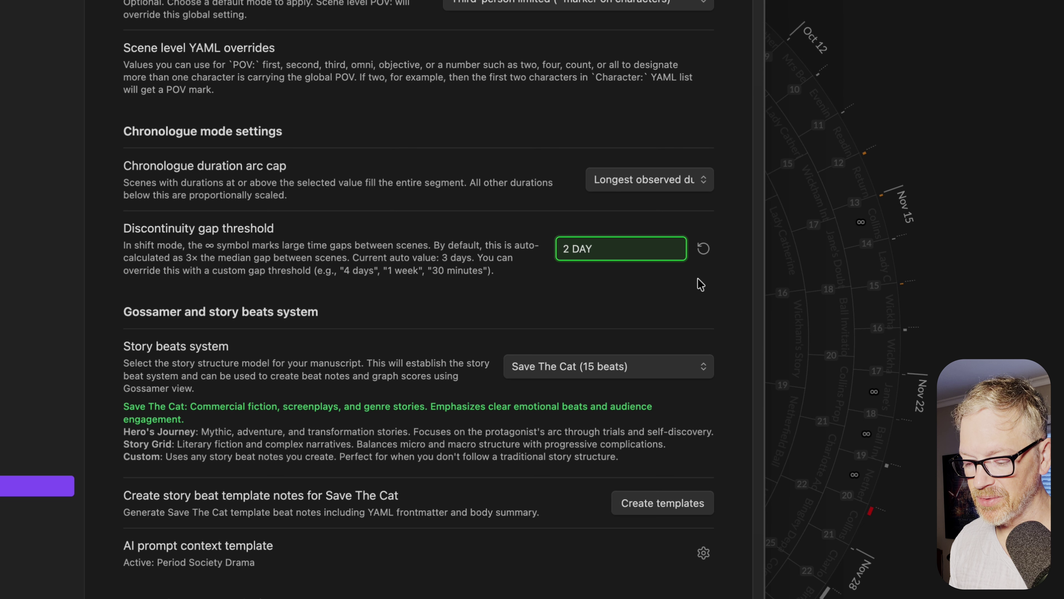
{"action": "left_click", "coordinate": [825, 109]}
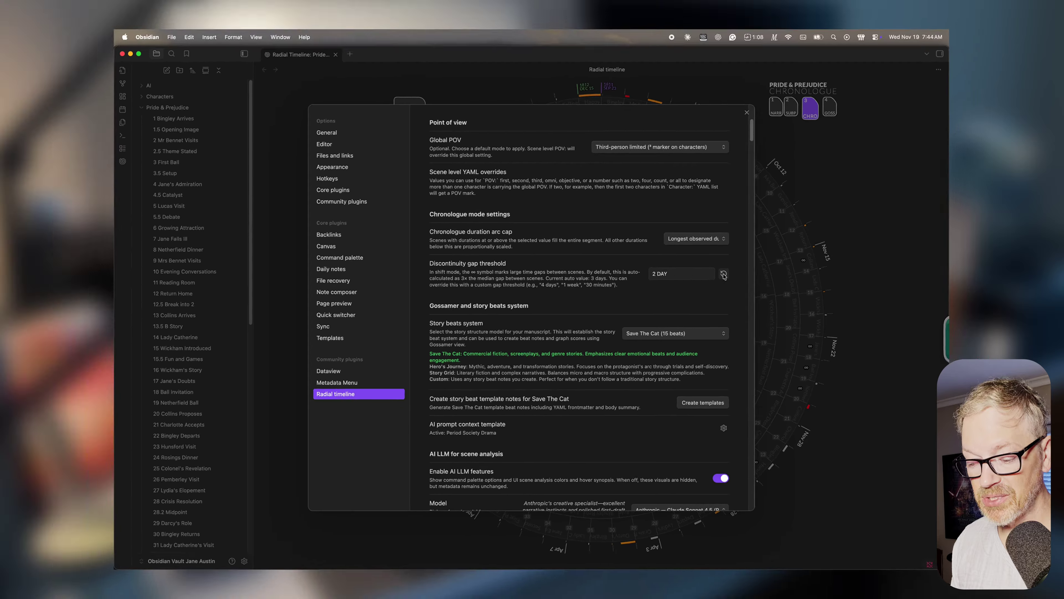
{"action": "left_click", "coordinate": [704, 251]}
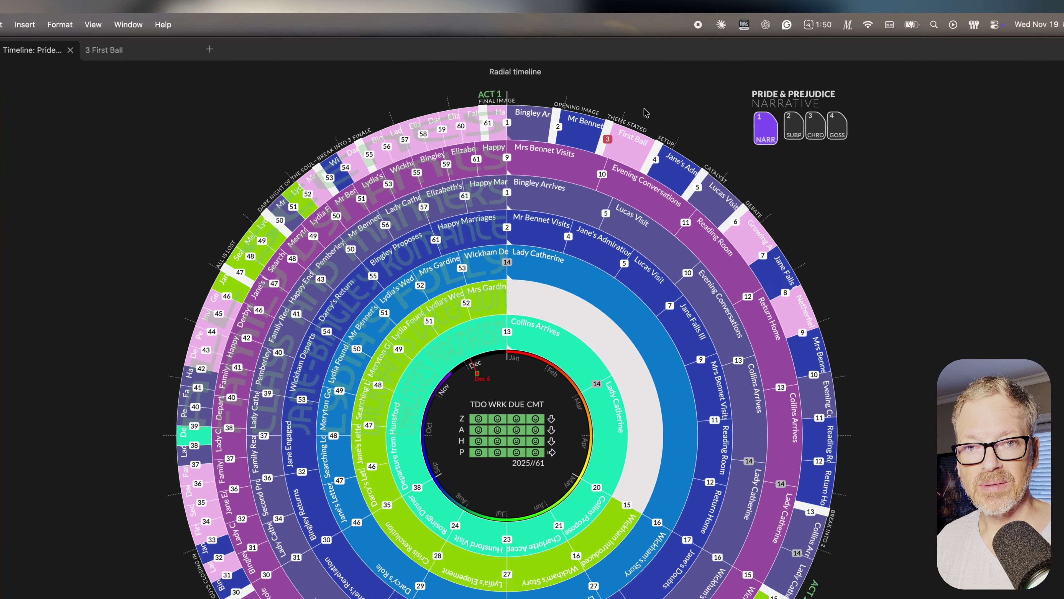
Step: Compare the 3 First Ball scene's placement in Chronologue and Narrative modes and view its scene details in Narrative mode
{"action": "key", "text": "3"}
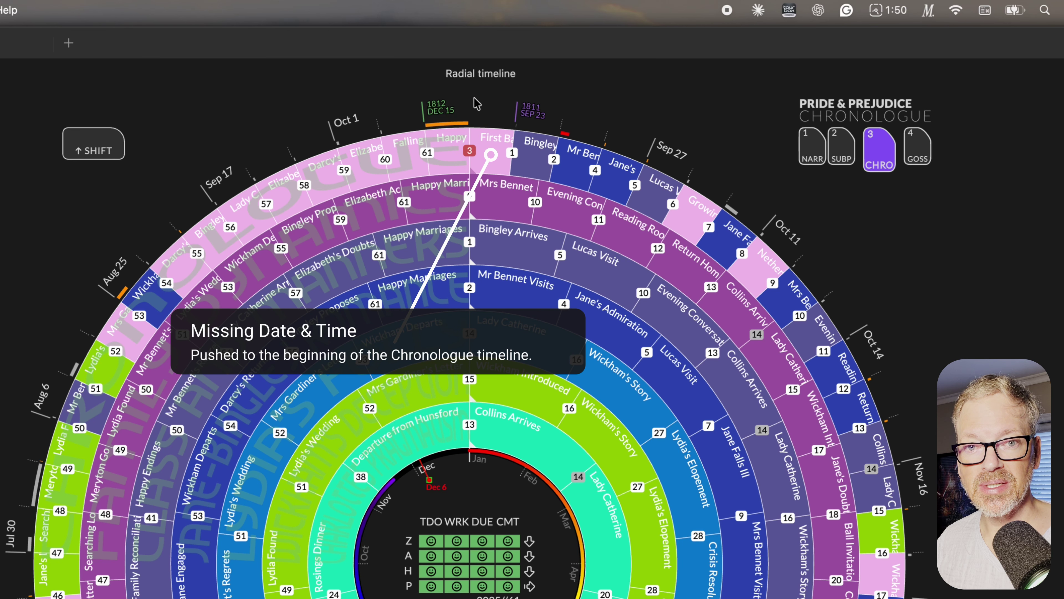
{"action": "key", "text": "1"}
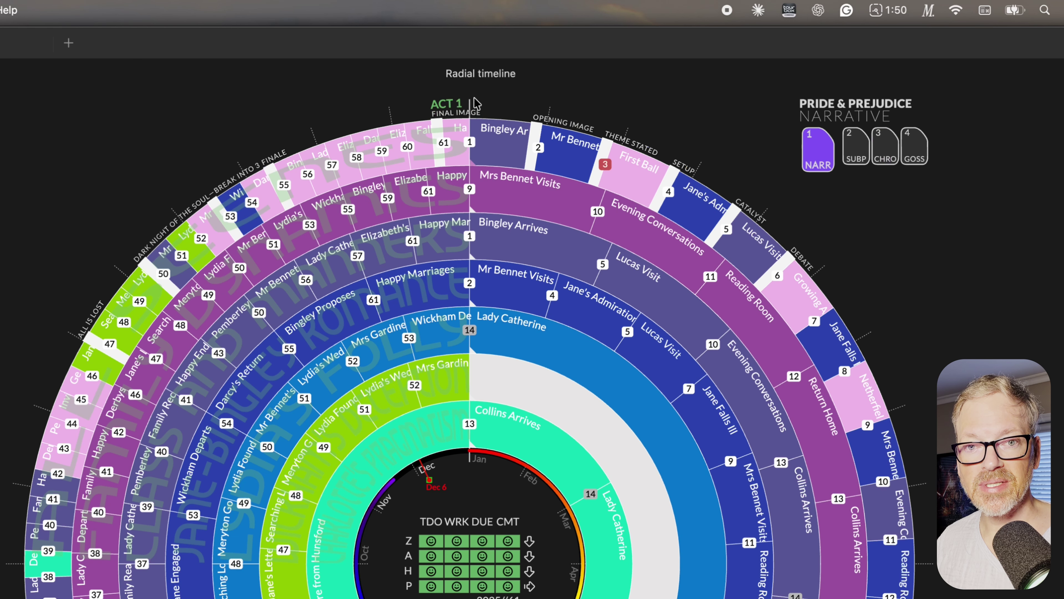
{"action": "mouse_move", "coordinate": [635, 183]}
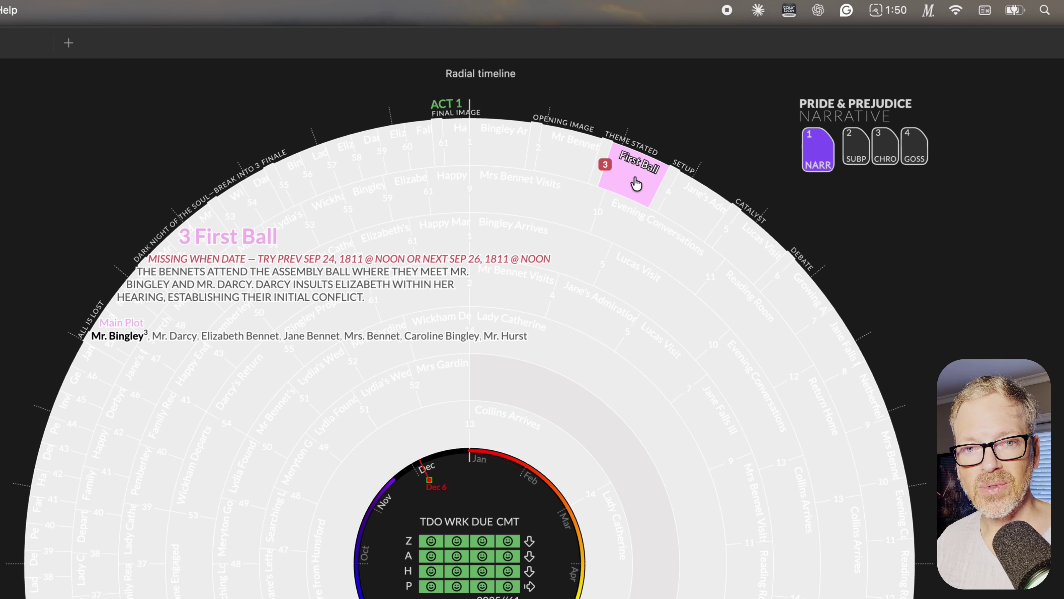